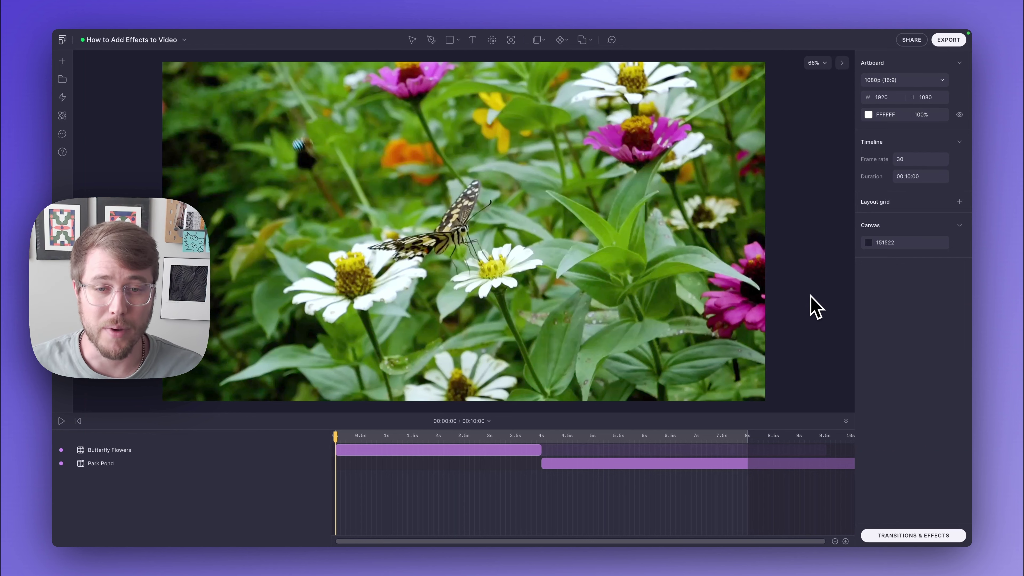
Preview the Butterfly Flowers clip at 2 s and the Park Pond clip near 6 s, and return to the timeline start
{"action": "left_click", "coordinate": [438, 441]}
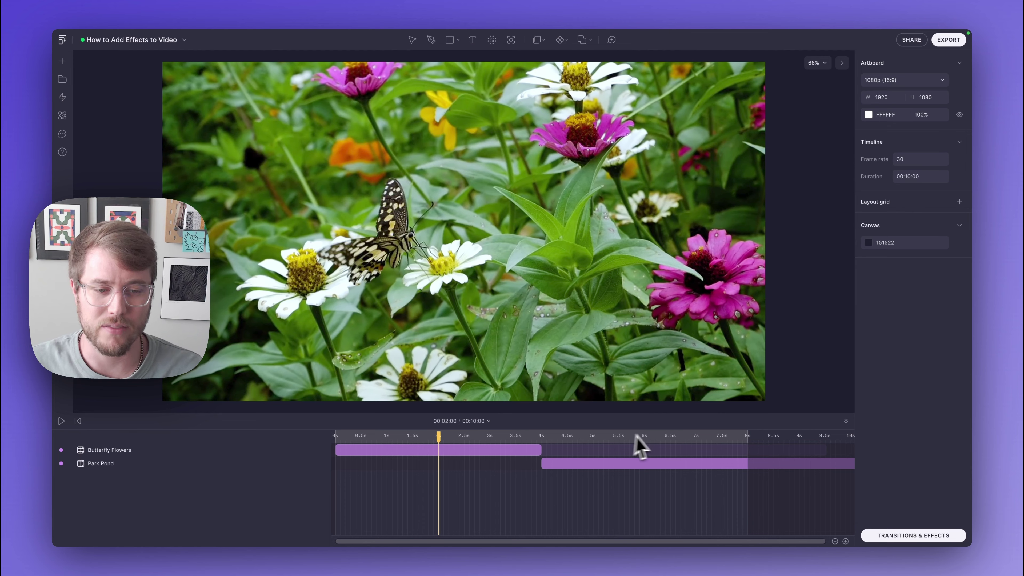
{"action": "left_click", "coordinate": [642, 439]}
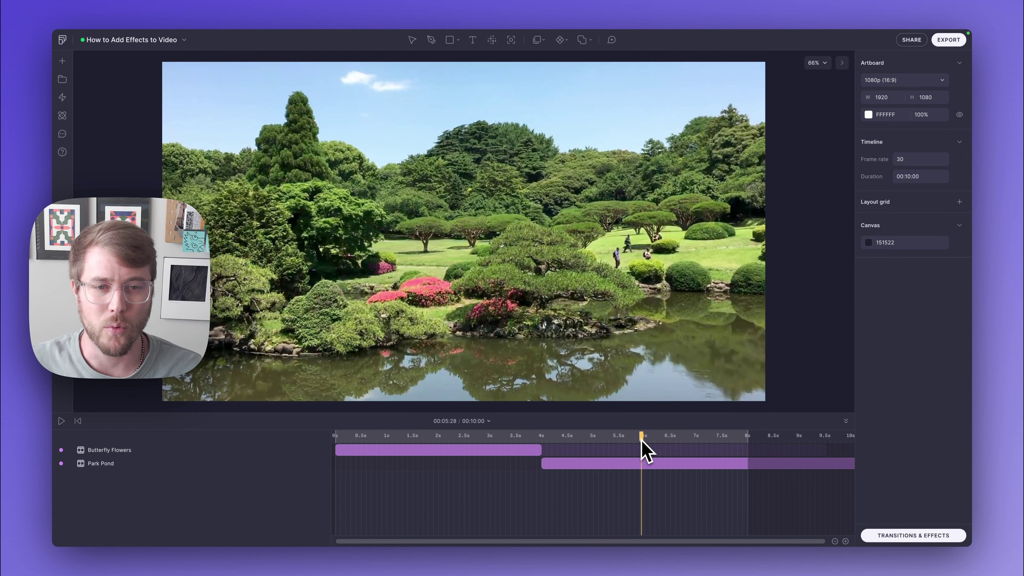
{"action": "key", "text": "Home"}
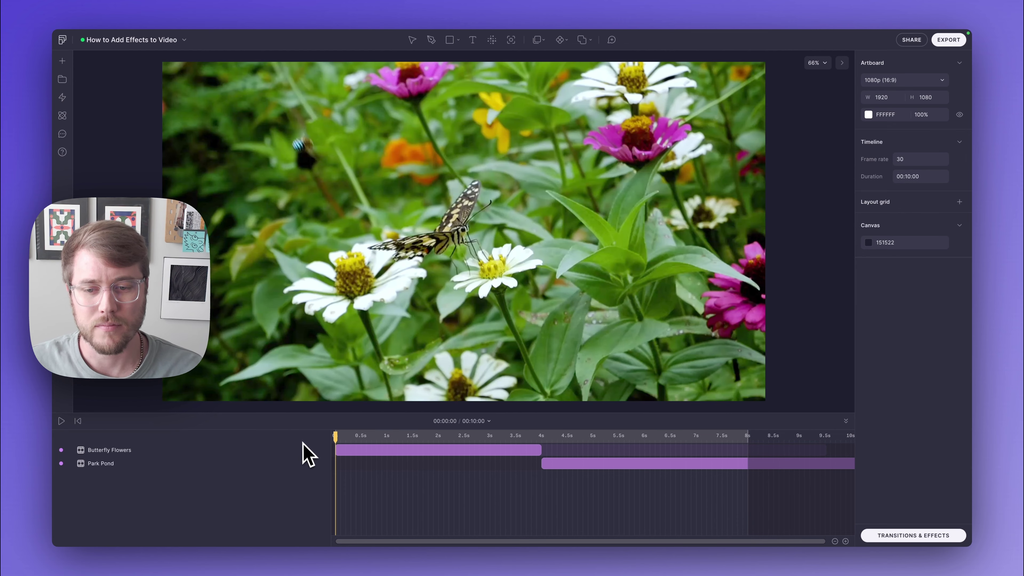
Select the Butterfly Flowers clip and open the library of transitions and effects
{"action": "left_click", "coordinate": [385, 449]}
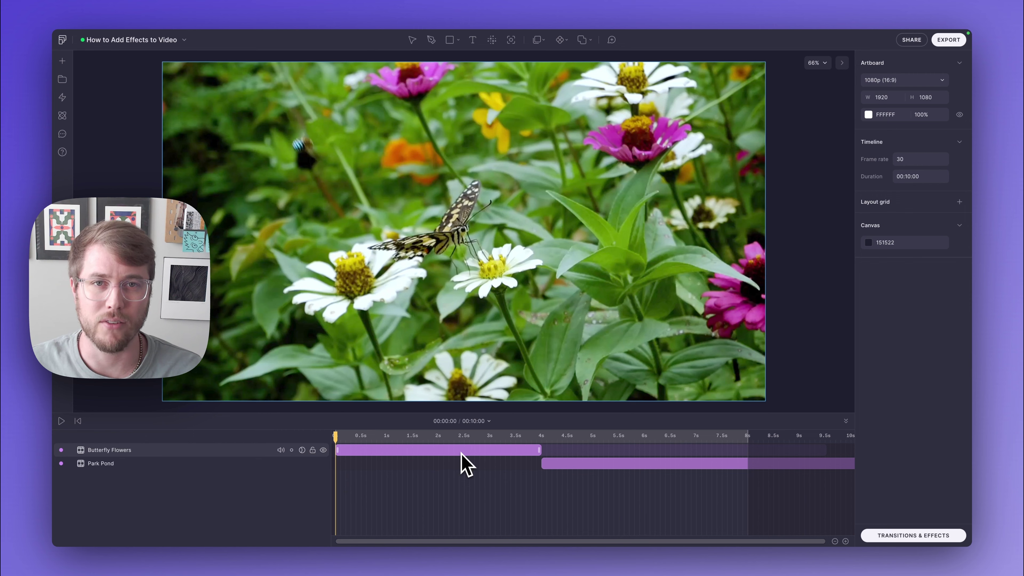
{"action": "left_click", "coordinate": [462, 454]}
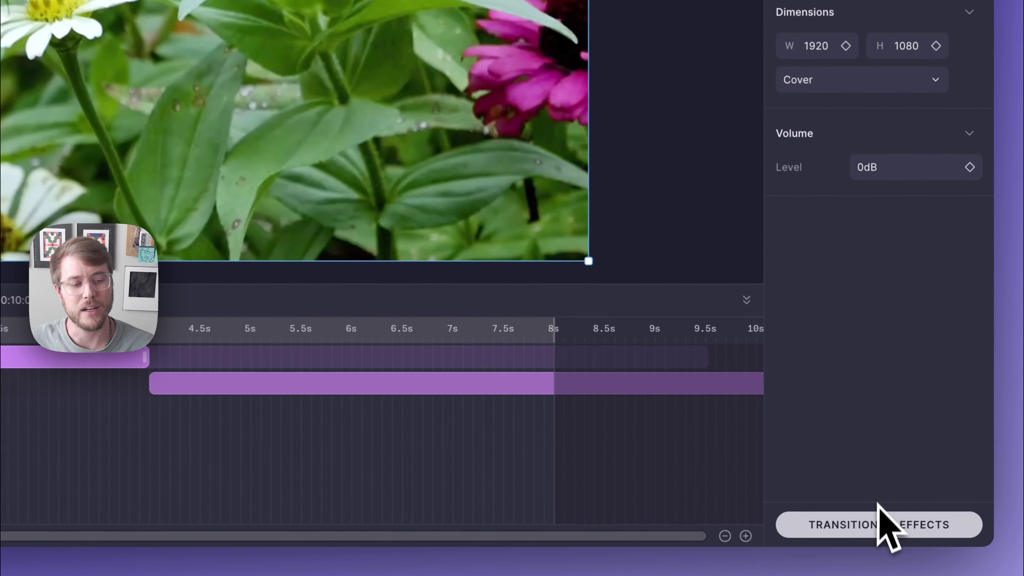
{"action": "left_click", "coordinate": [873, 526]}
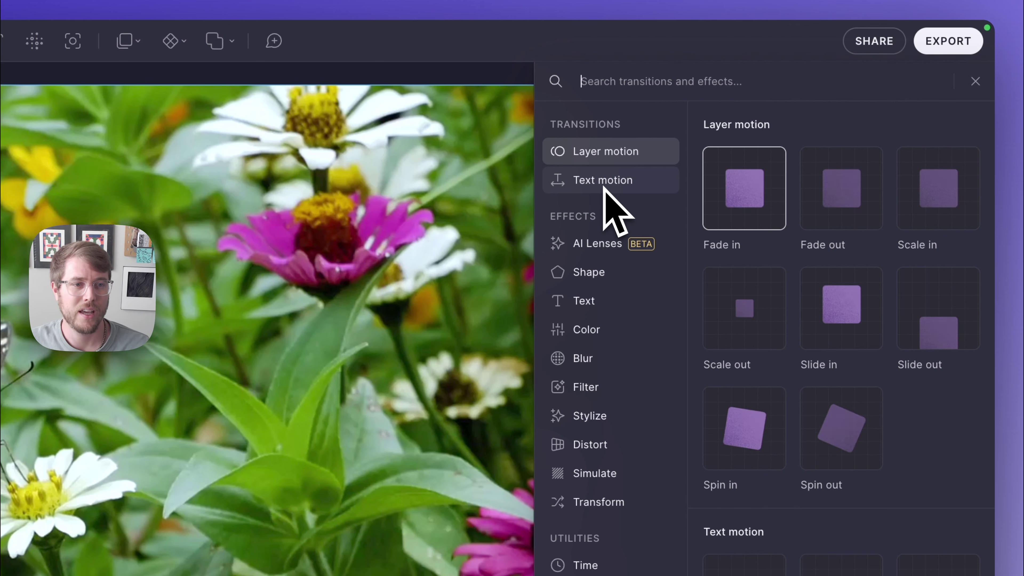
Browse the available effect categories, including AI Lenses, Shape, Text, Color, Blur and Stylize
{"action": "scroll", "coordinate": [605, 251], "scroll_direction": "down", "scroll_amount": 5}
{"action": "left_click", "coordinate": [603, 252]}
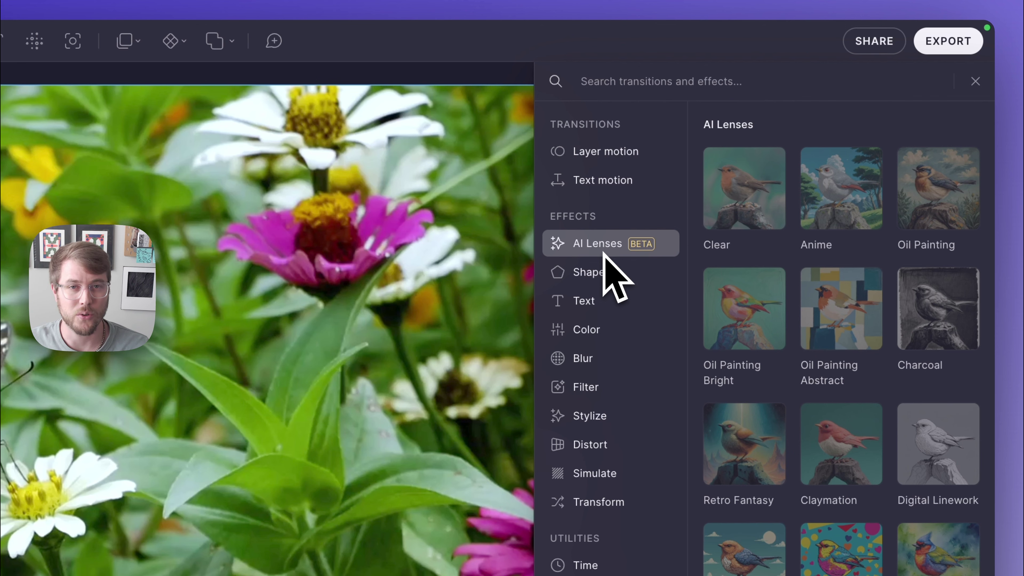
{"action": "left_click", "coordinate": [603, 273]}
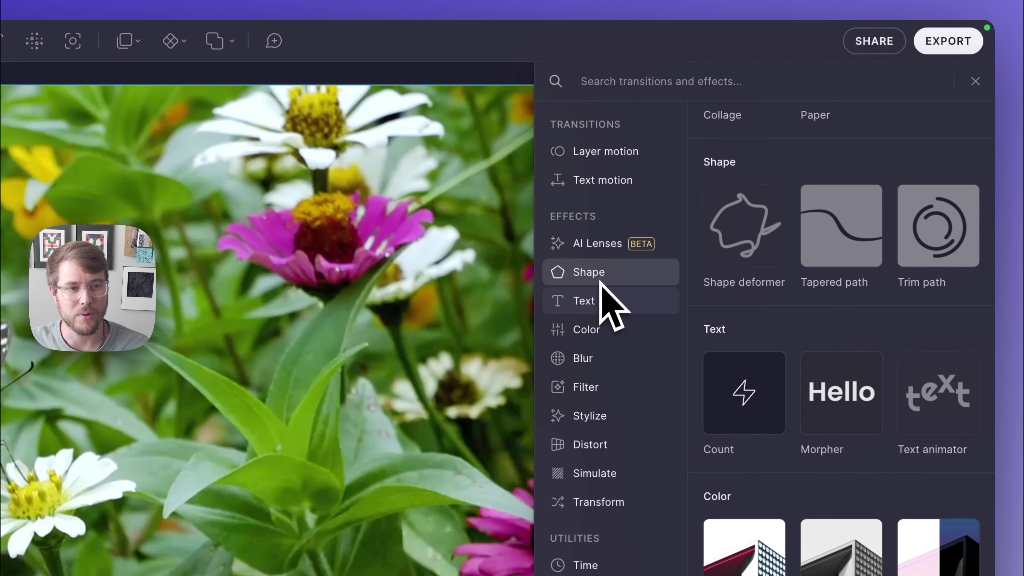
{"action": "scroll", "coordinate": [602, 338], "scroll_direction": "down", "scroll_amount": 4}
{"action": "scroll", "coordinate": [602, 351], "scroll_direction": "down", "scroll_amount": 3}
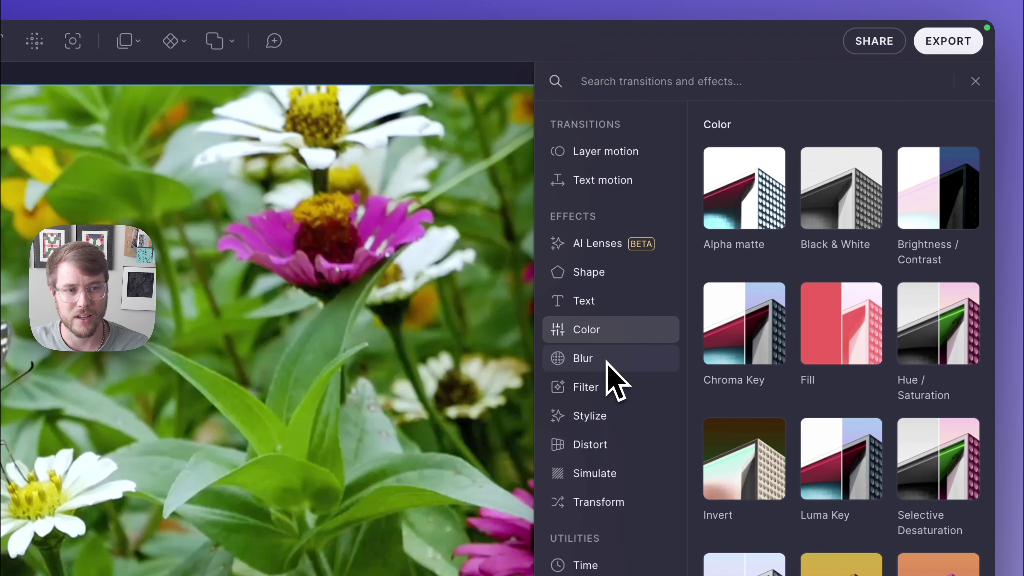
{"action": "left_click", "coordinate": [603, 357]}
{"action": "scroll", "coordinate": [593, 405], "scroll_direction": "down", "scroll_amount": 5}
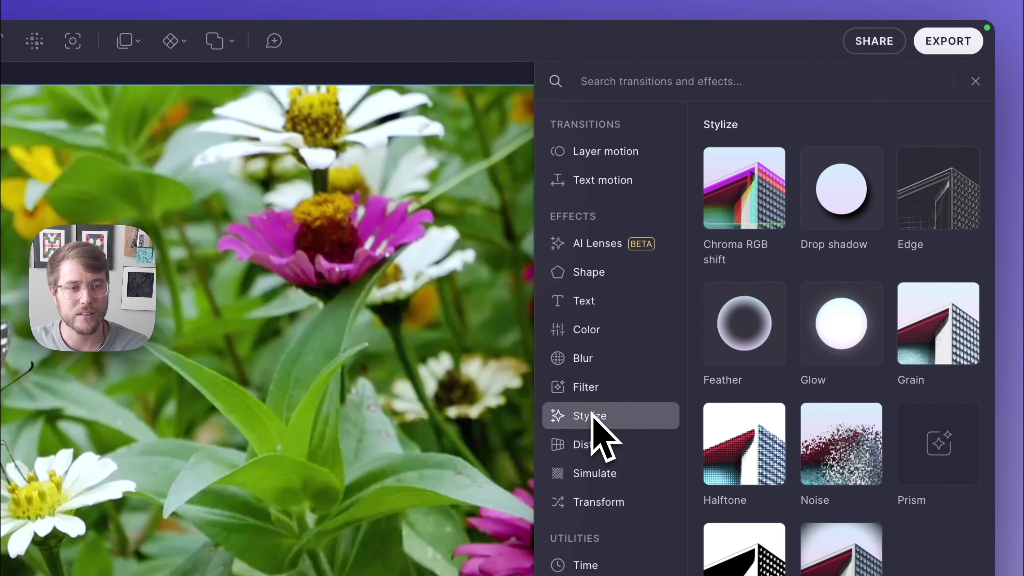
Apply the Tritone effect from the Color category to the Butterfly Flowers clip
{"action": "left_click", "coordinate": [594, 334]}
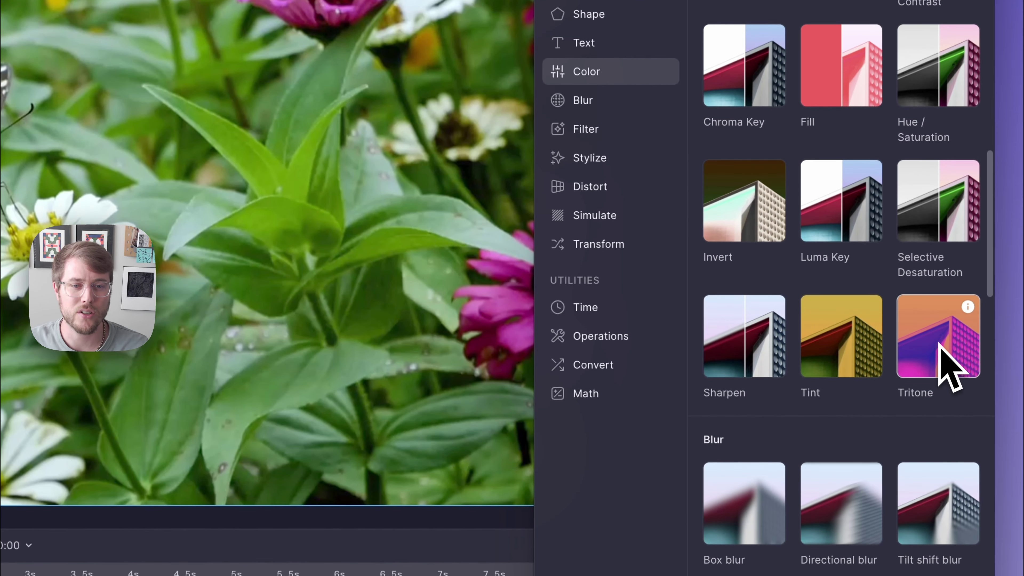
{"action": "left_click", "coordinate": [939, 344]}
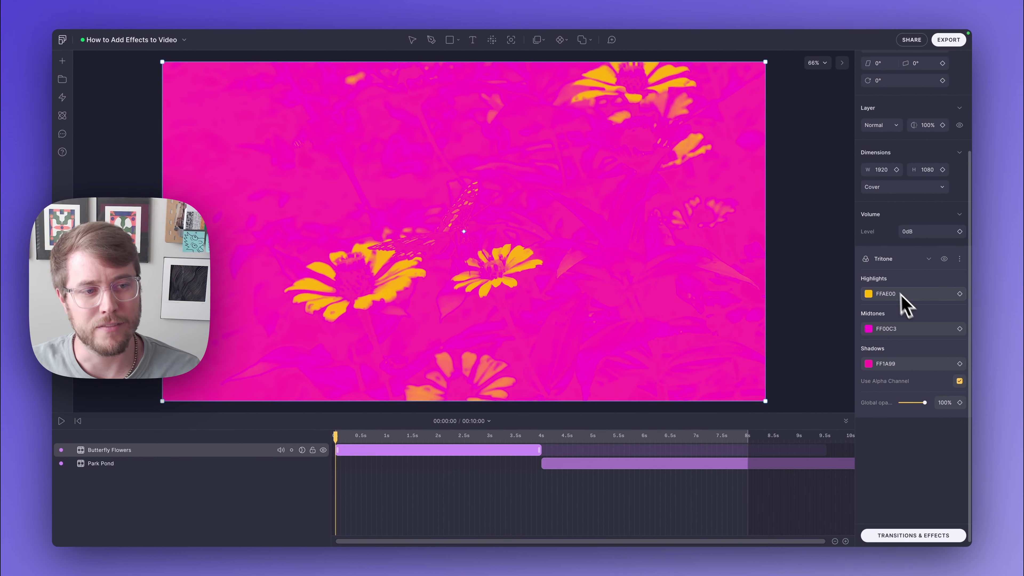
Read the Tritone effect's description, collapse and expand its settings, and examine its color and opacity controls
{"action": "mouse_move", "coordinate": [905, 264]}
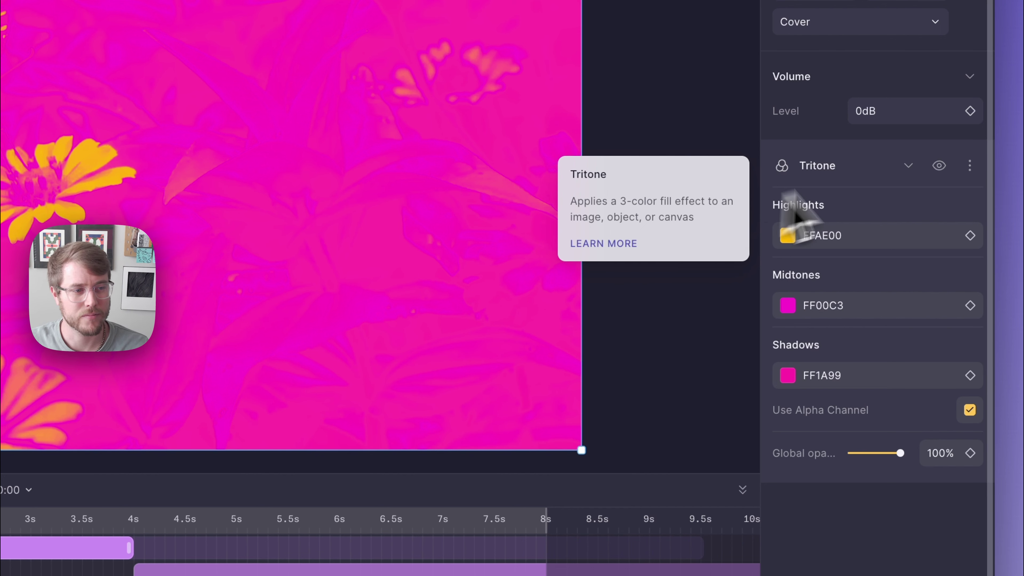
{"action": "left_click", "coordinate": [909, 168]}
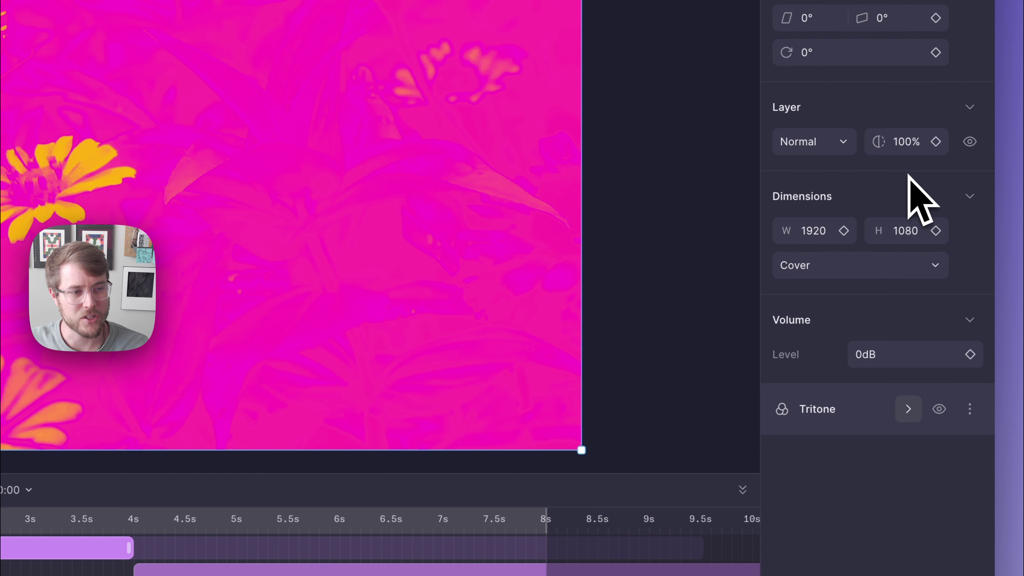
{"action": "left_click", "coordinate": [909, 410]}
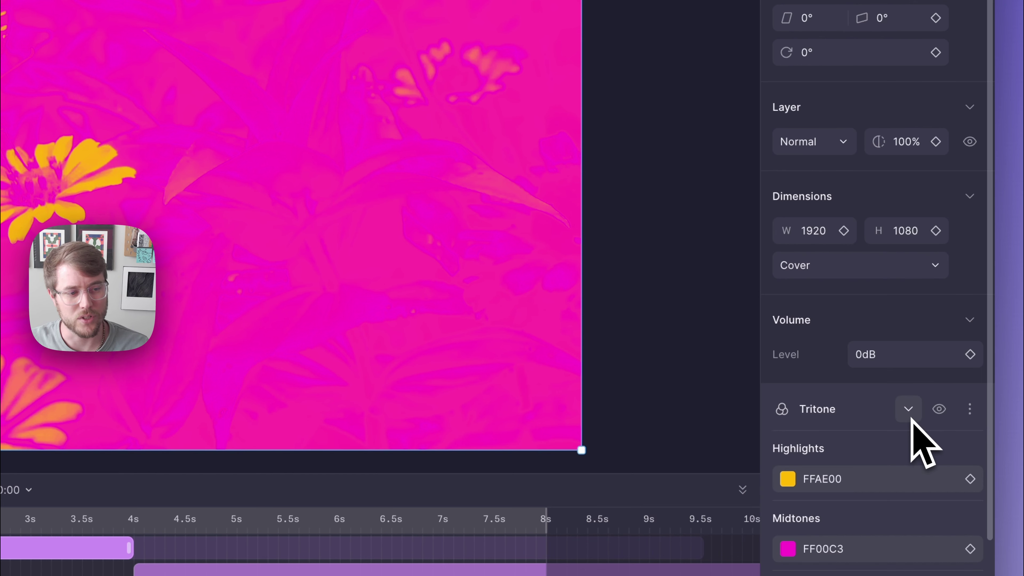
{"action": "scroll", "coordinate": [845, 366], "scroll_direction": "down", "scroll_amount": 6}
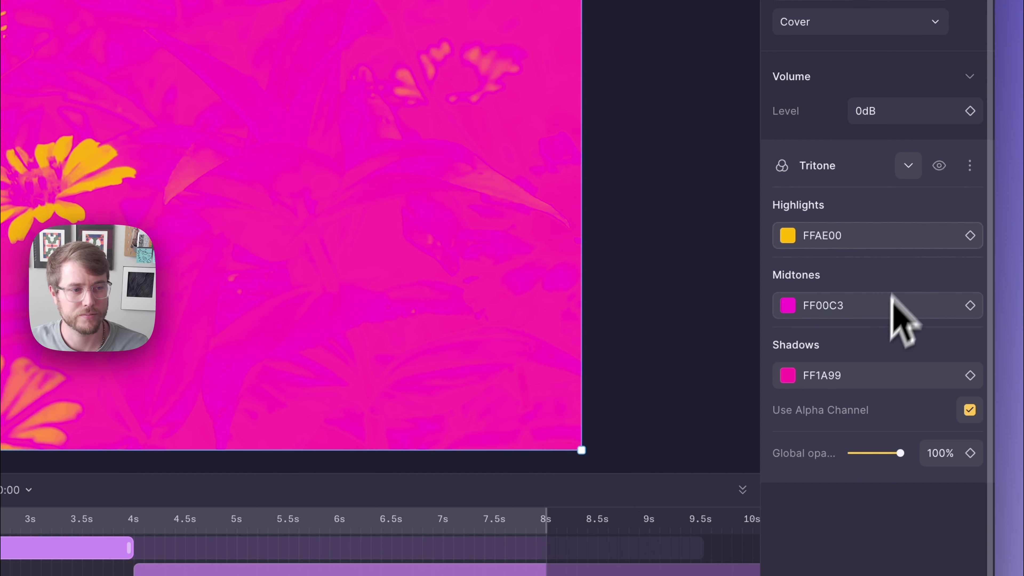
Hide and show the Tritone effect to compare it with the original clip, and examine its additional options
{"action": "left_click", "coordinate": [938, 168]}
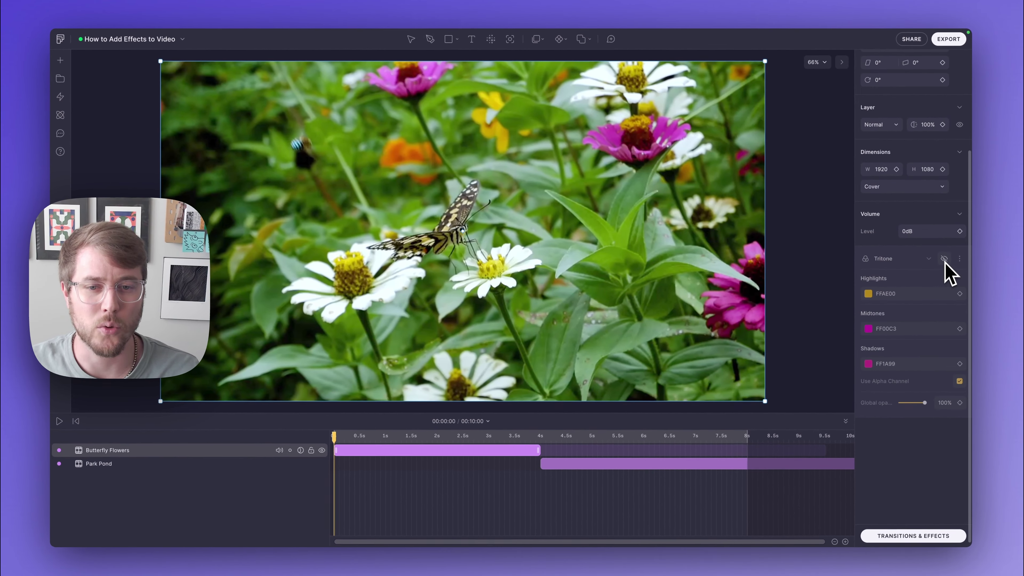
{"action": "left_click", "coordinate": [943, 257]}
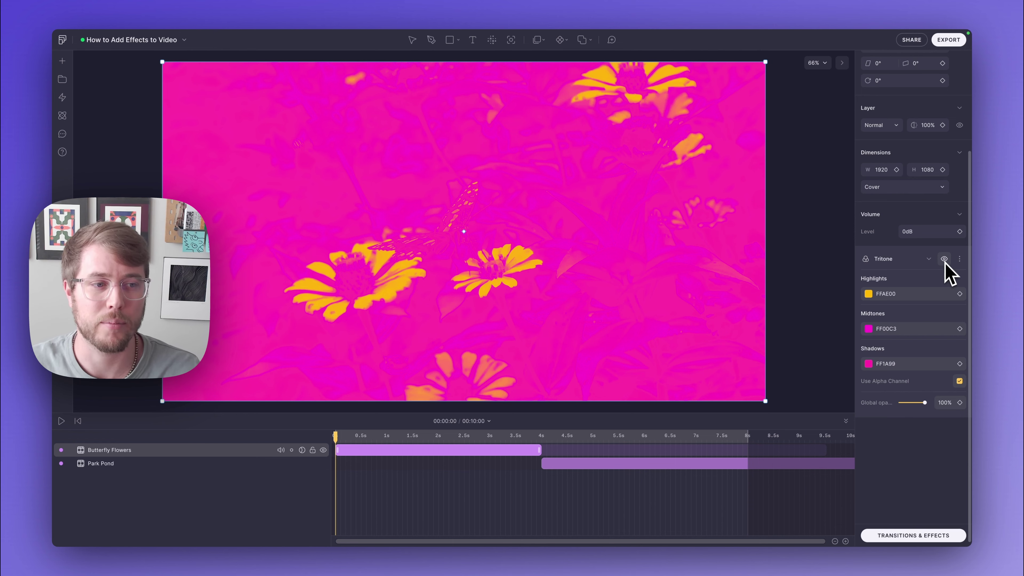
{"action": "left_click", "coordinate": [944, 259]}
{"action": "left_click", "coordinate": [944, 259]}
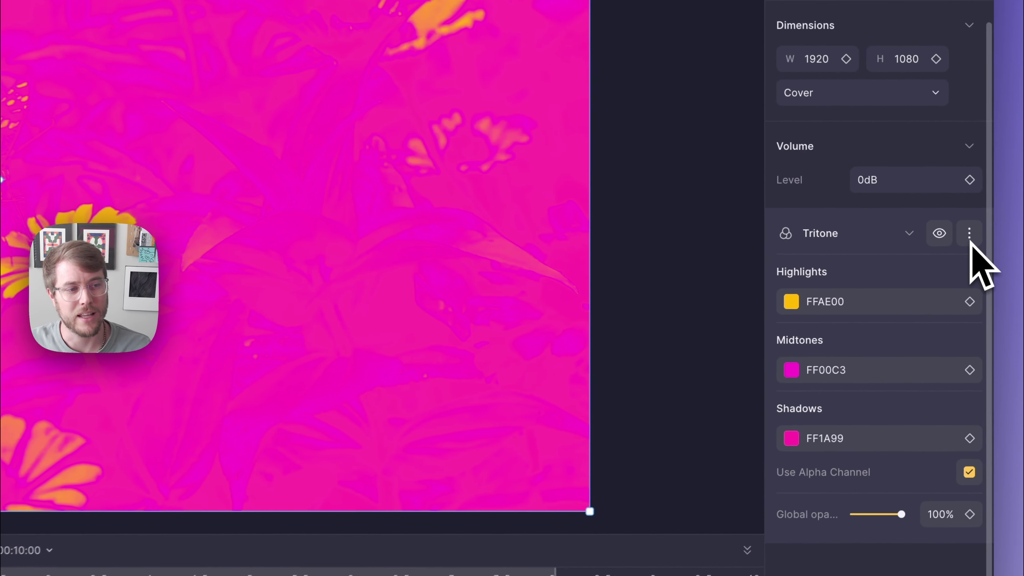
{"action": "left_click", "coordinate": [970, 241]}
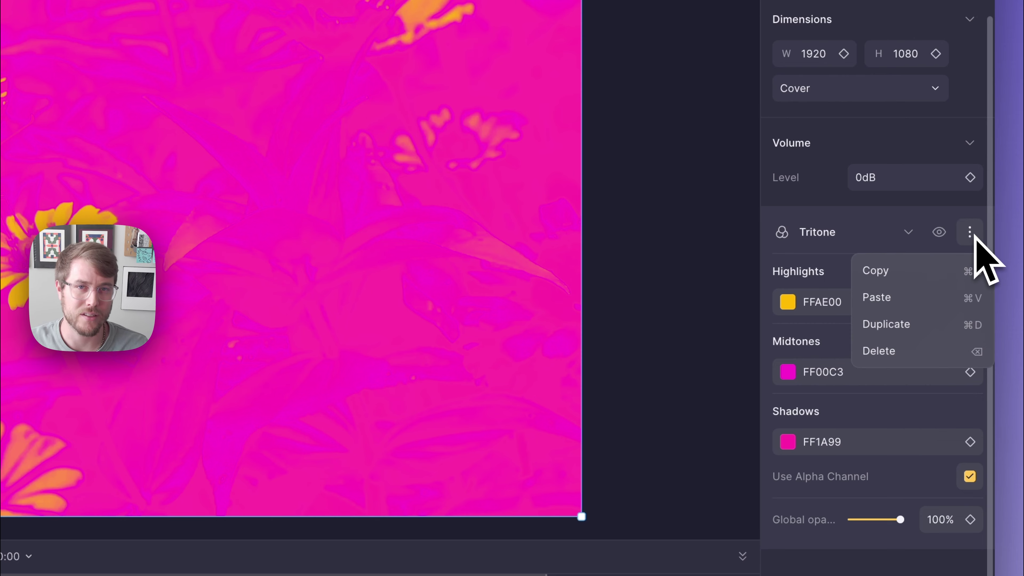
{"action": "left_click", "coordinate": [971, 234]}
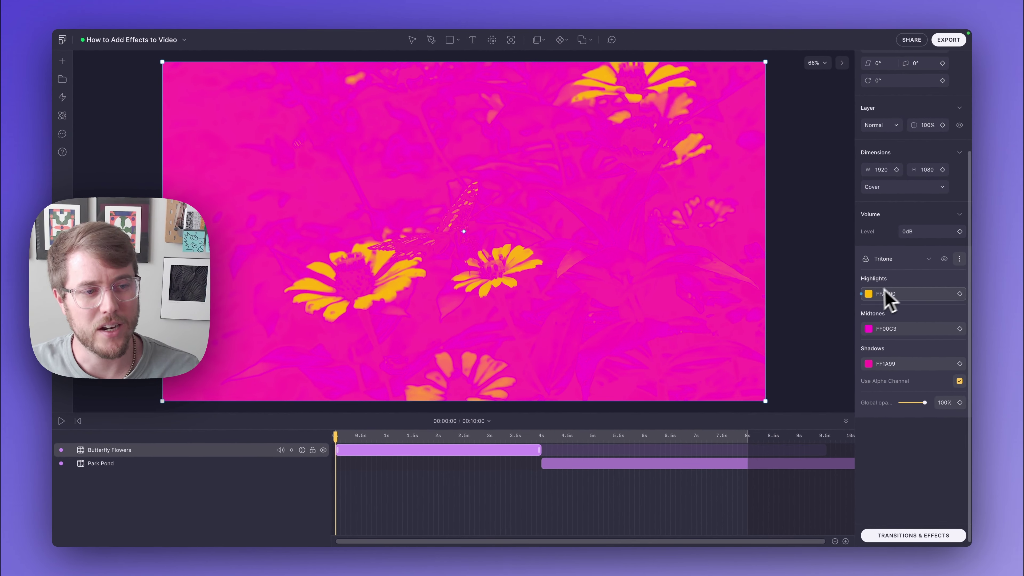
Set the Tritone highlights color to light blue 53BDF3
{"action": "left_click", "coordinate": [868, 293]}
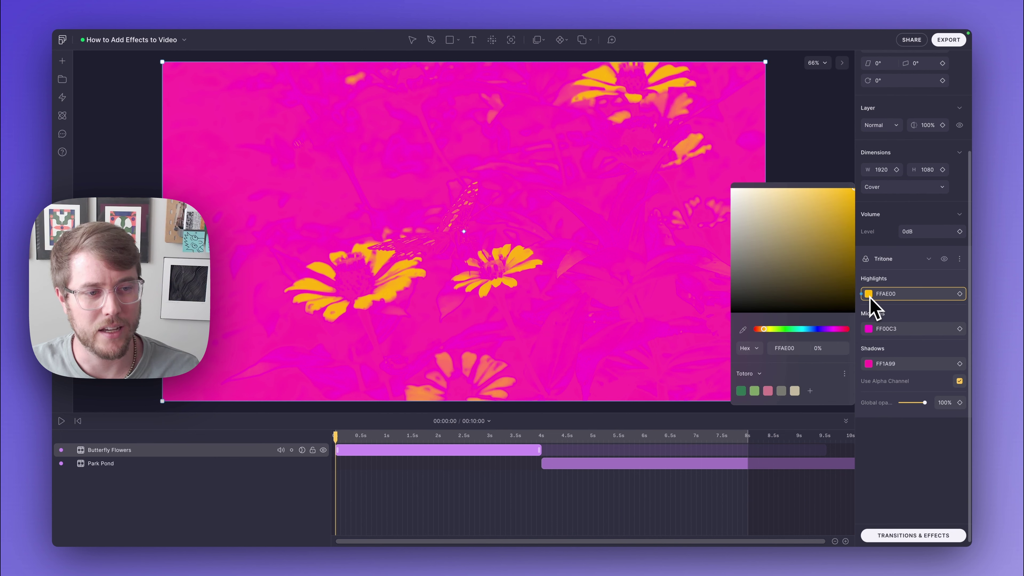
{"action": "left_click", "coordinate": [802, 265]}
{"action": "left_click", "coordinate": [807, 329]}
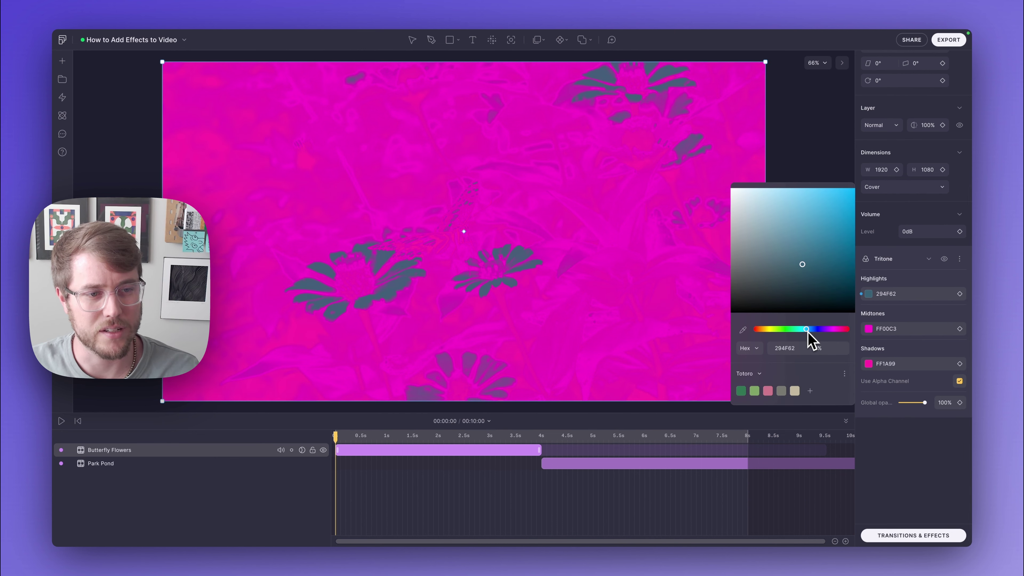
{"action": "left_click_drag", "start_coordinate": [815, 226], "coordinate": [812, 194]}
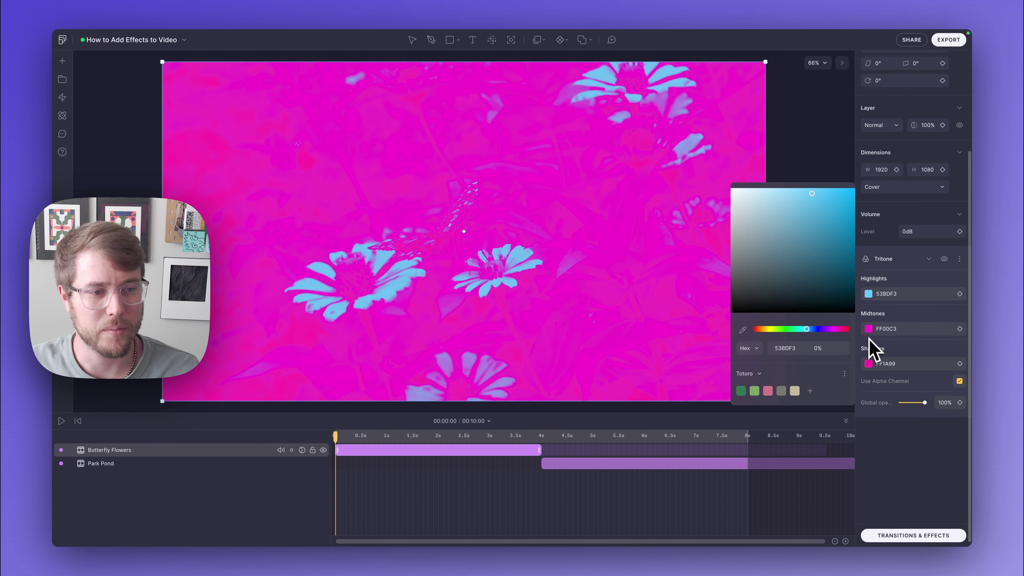
Set the Tritone shadows color to near-black 161616
{"action": "left_click", "coordinate": [868, 363]}
{"action": "left_click_drag", "start_coordinate": [778, 344], "coordinate": [732, 365]}
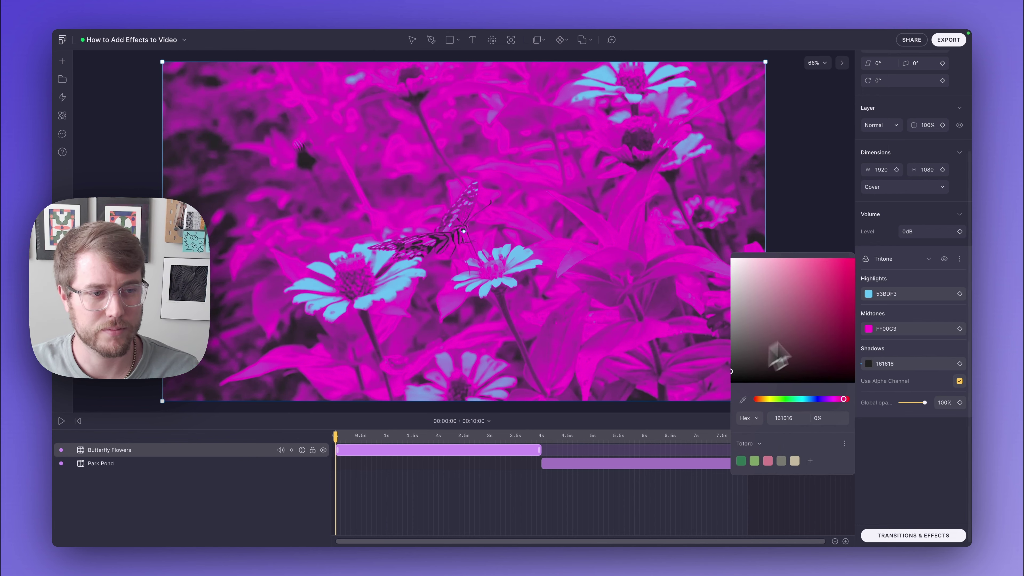
{"action": "left_click", "coordinate": [891, 274]}
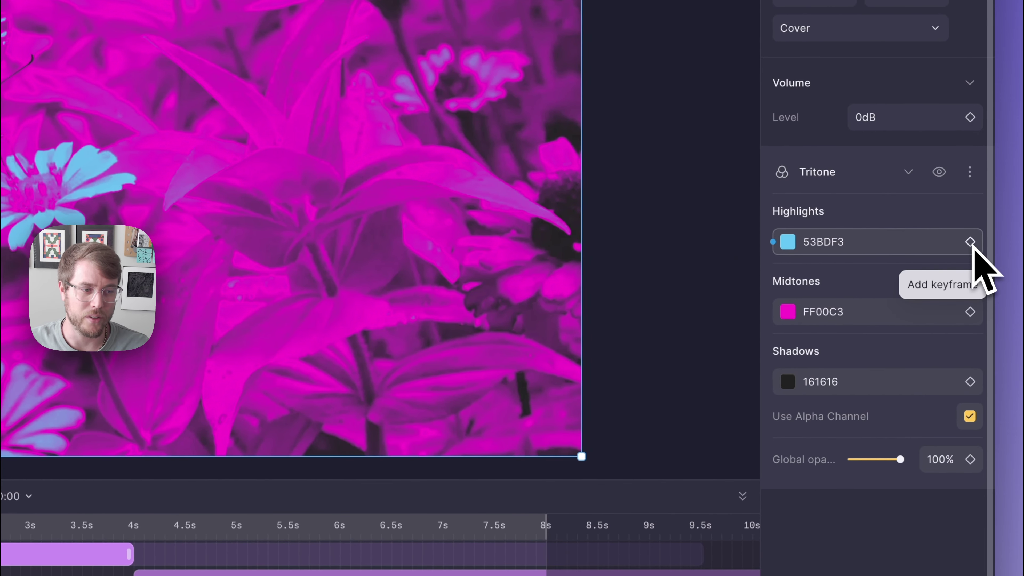
Animate the Tritone midtones with keyframes, from FF00C3 at 0 s to purple 7F00FF at 2 s
{"action": "left_click", "coordinate": [970, 312]}
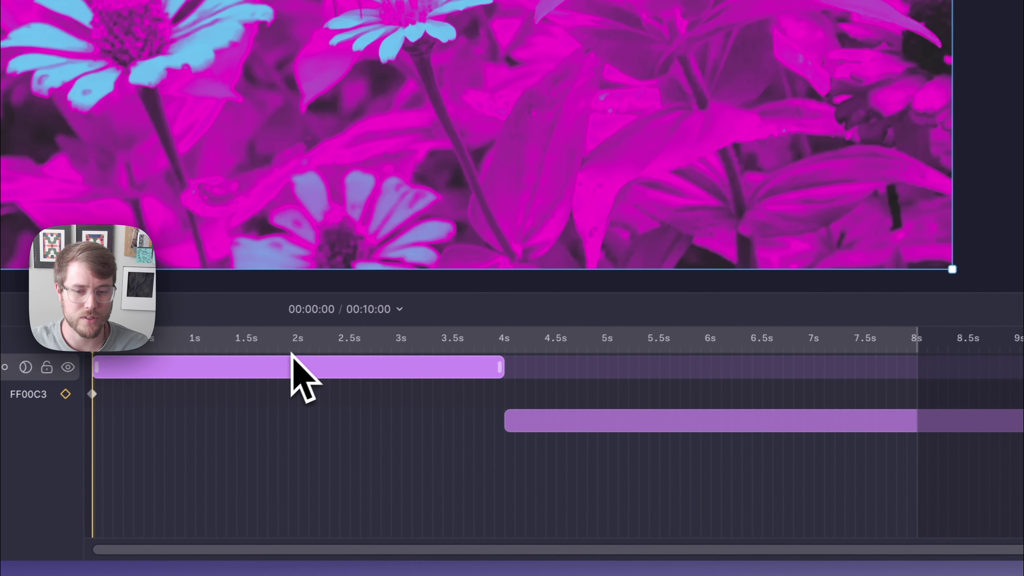
{"action": "left_click", "coordinate": [307, 336]}
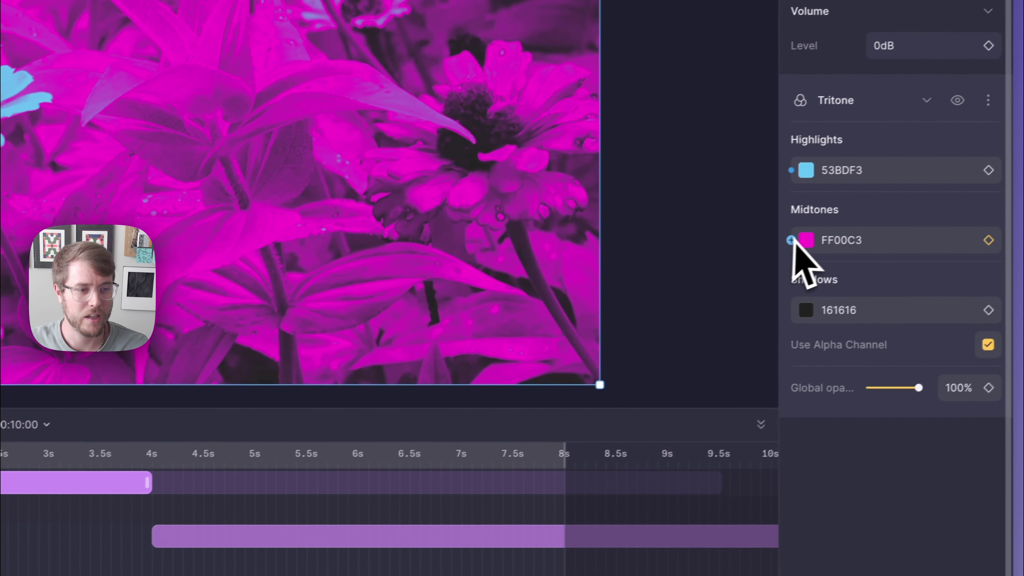
{"action": "left_click", "coordinate": [792, 238]}
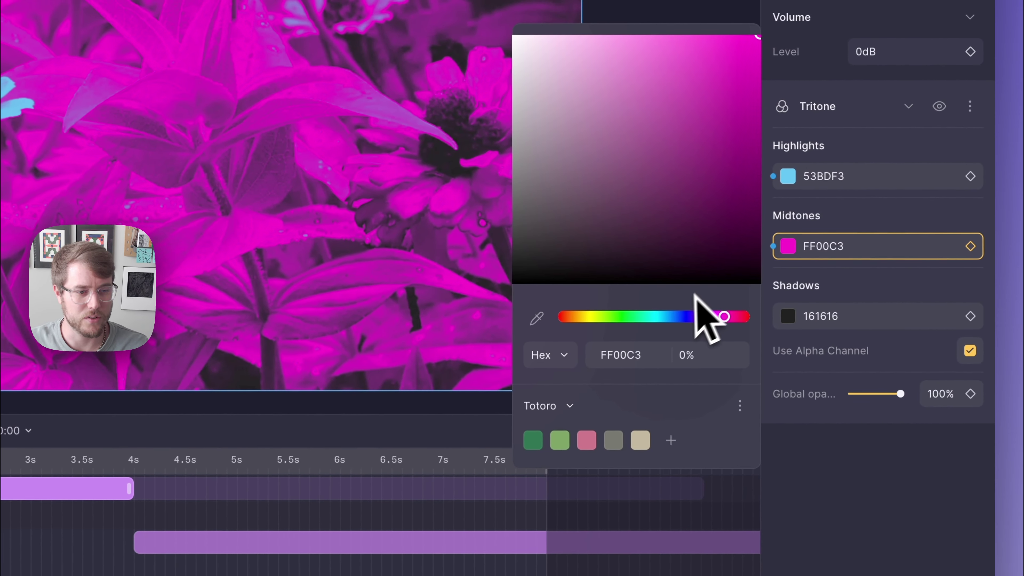
{"action": "left_click_drag", "start_coordinate": [687, 316], "coordinate": [702, 316]}
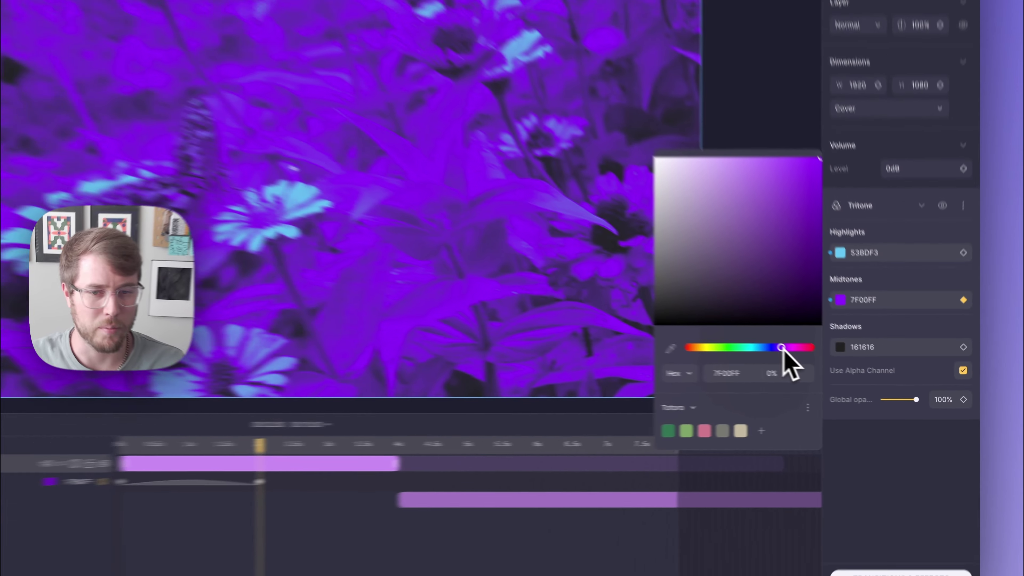
Play the midtones color animation from the start of the timeline to about 3 s
{"action": "left_click_drag", "start_coordinate": [260, 443], "coordinate": [106, 449]}
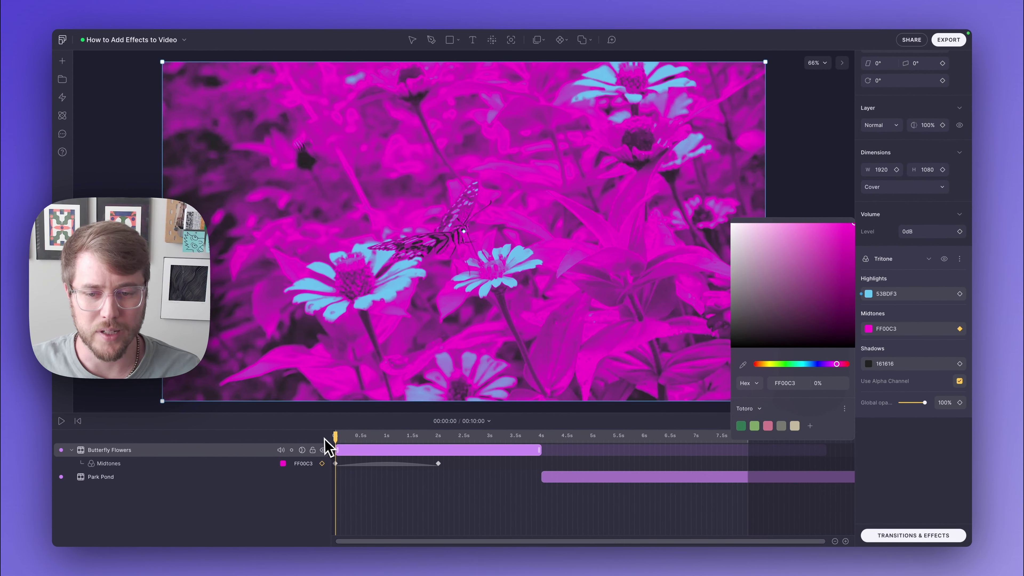
{"action": "left_click", "coordinate": [382, 472]}
{"action": "key", "text": "space"}
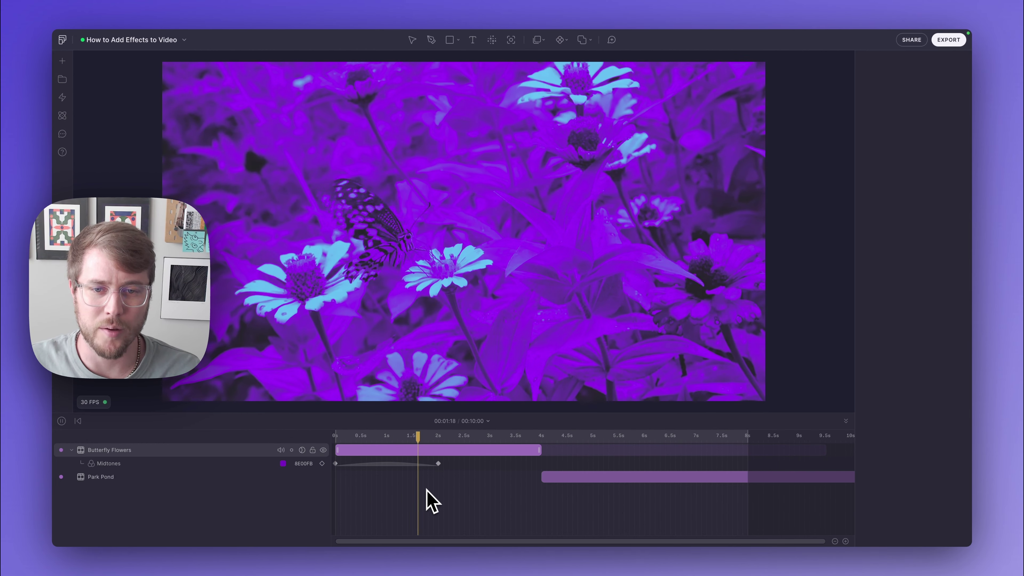
{"action": "left_click", "coordinate": [493, 501]}
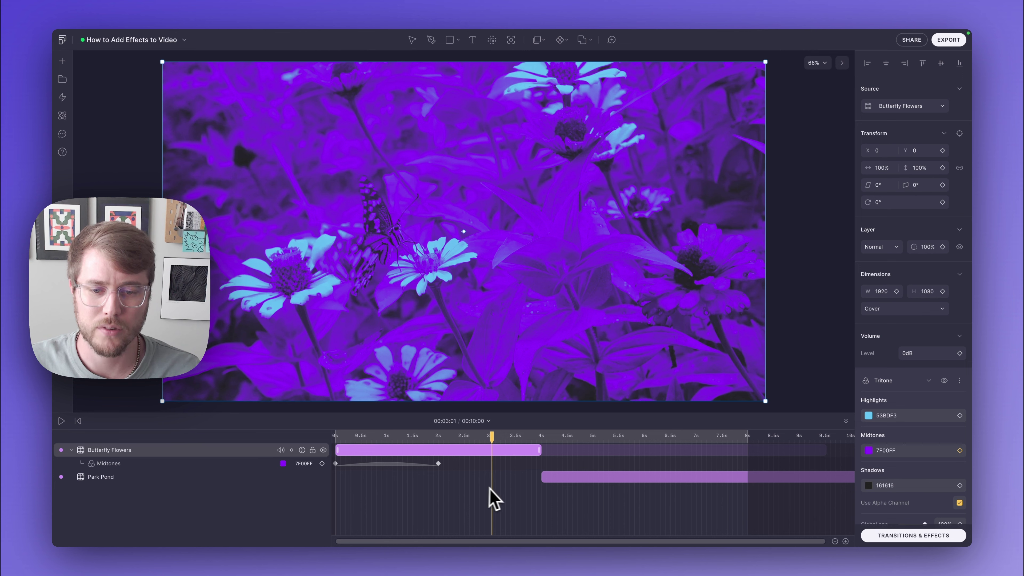
Delete the midtones color keyframes from the Butterfly Flowers clip
{"action": "left_click", "coordinate": [365, 464]}
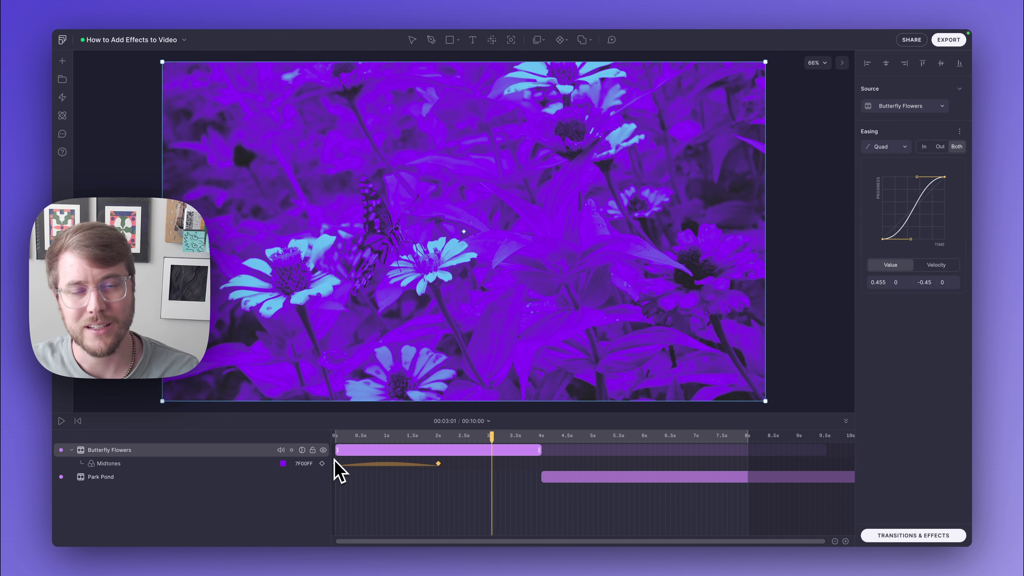
{"action": "key", "text": "Delete"}
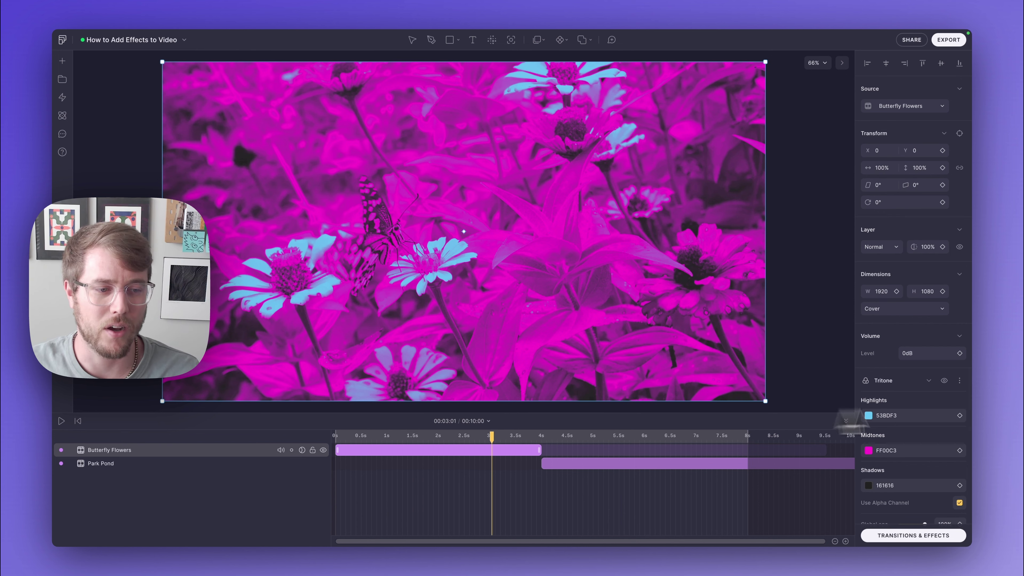
Add the Halftone effect to the Butterfly Flowers clip and collapse the Tritone settings
{"action": "scroll", "coordinate": [899, 412], "scroll_direction": "down", "scroll_amount": 2}
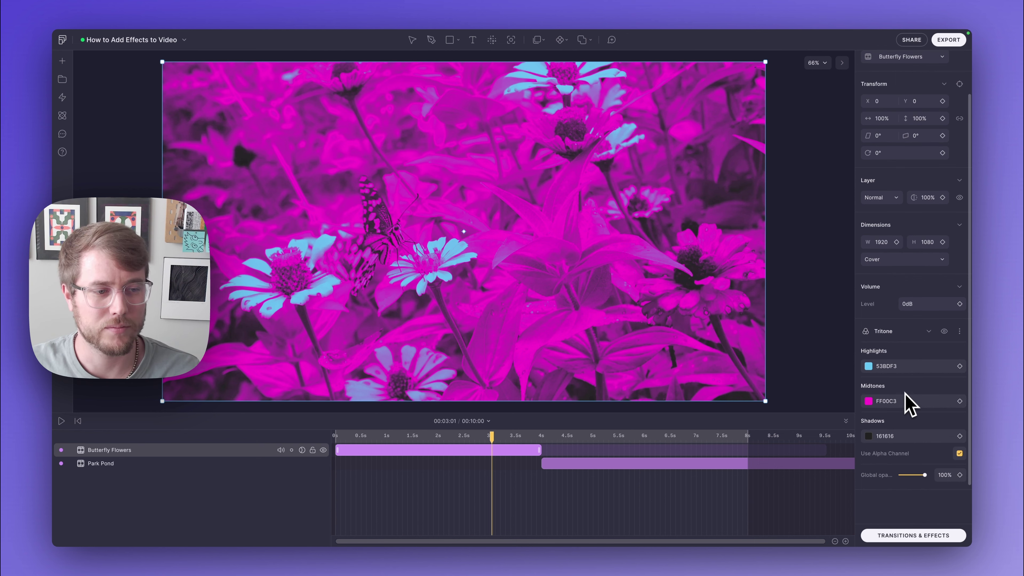
{"action": "scroll", "coordinate": [909, 404], "scroll_direction": "down", "scroll_amount": 3}
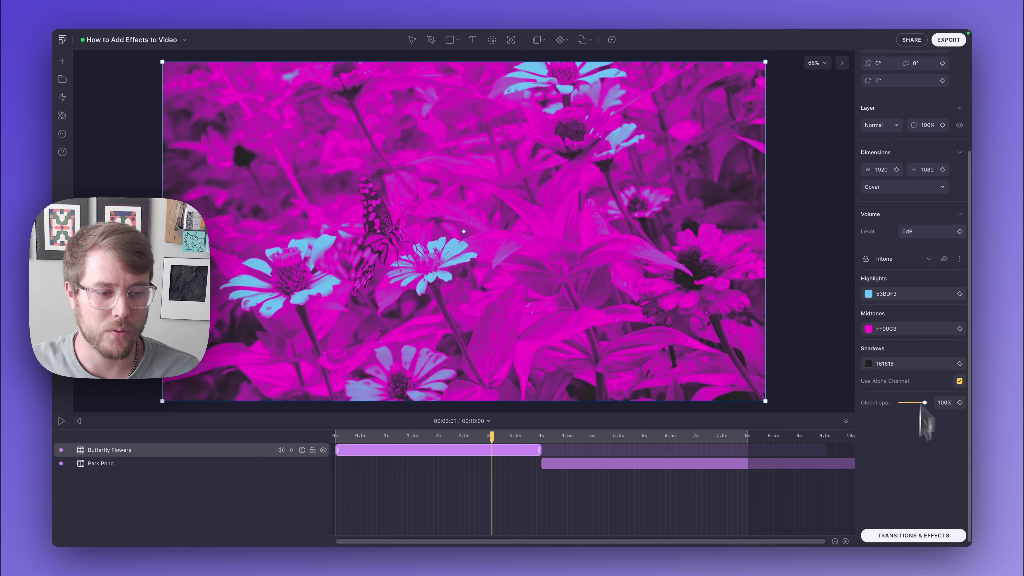
{"action": "left_click", "coordinate": [913, 537]}
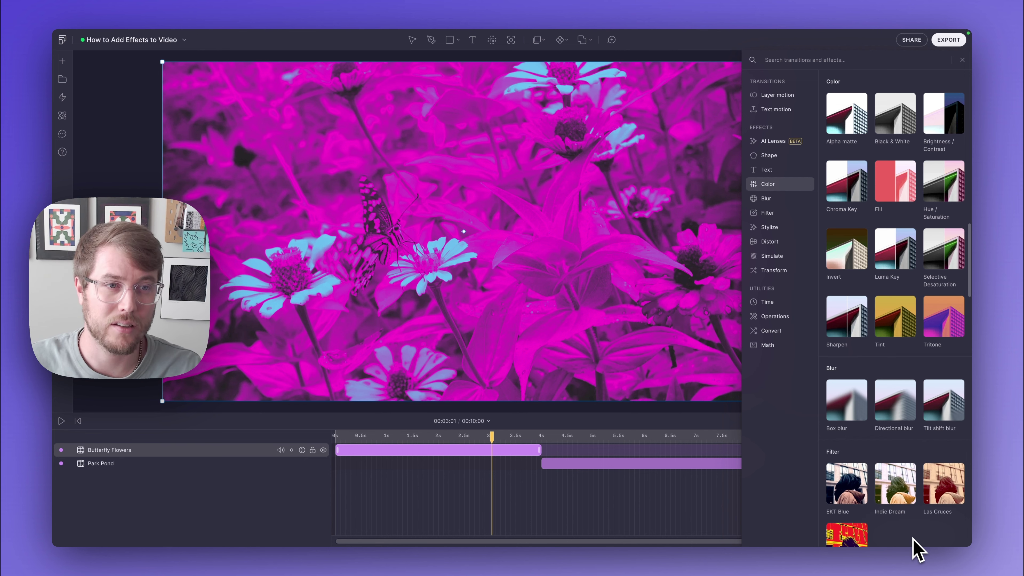
{"action": "type", "text": "Half"}
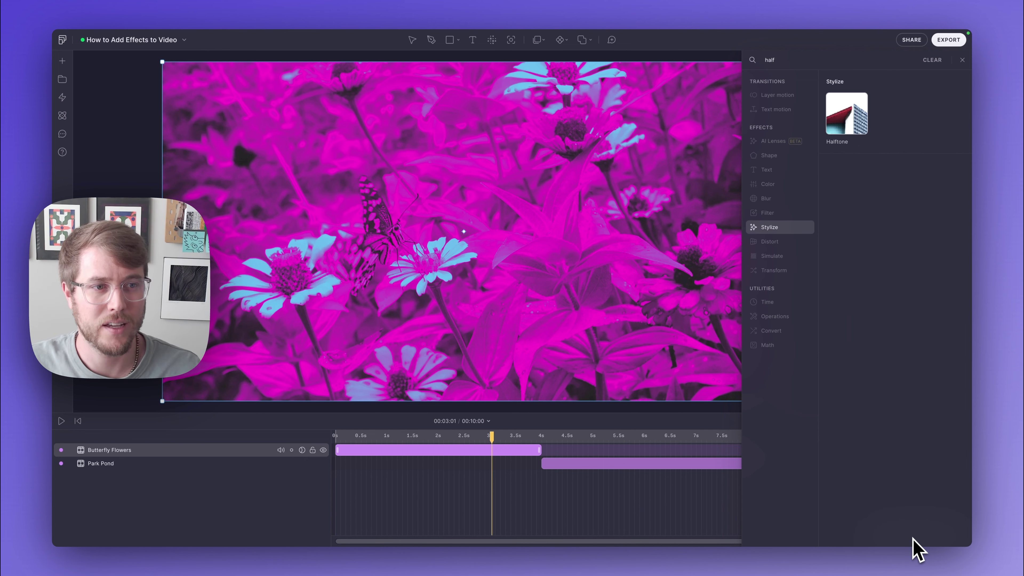
{"action": "left_click", "coordinate": [844, 122]}
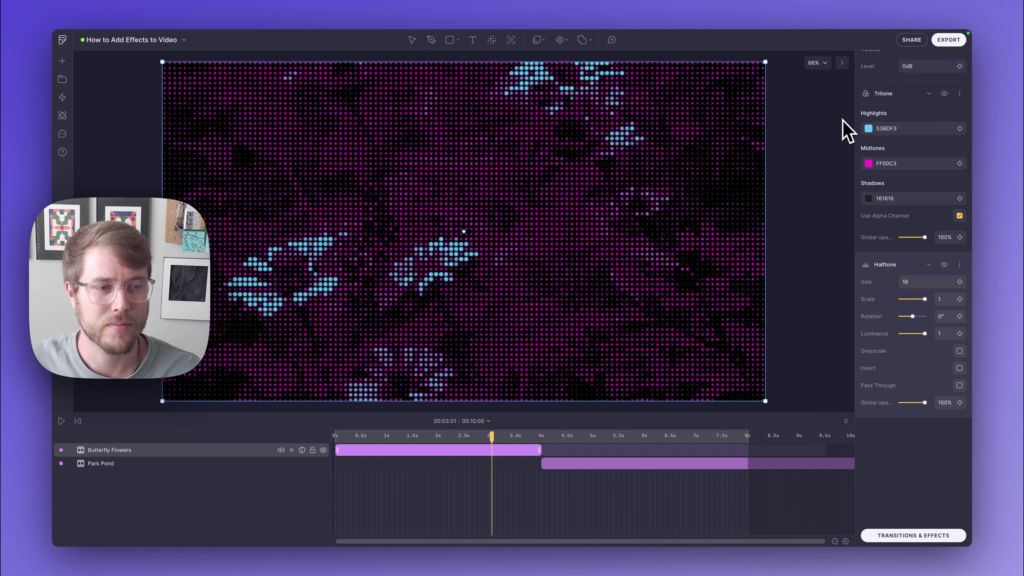
{"action": "scroll", "coordinate": [870, 175], "scroll_direction": "up", "scroll_amount": 1}
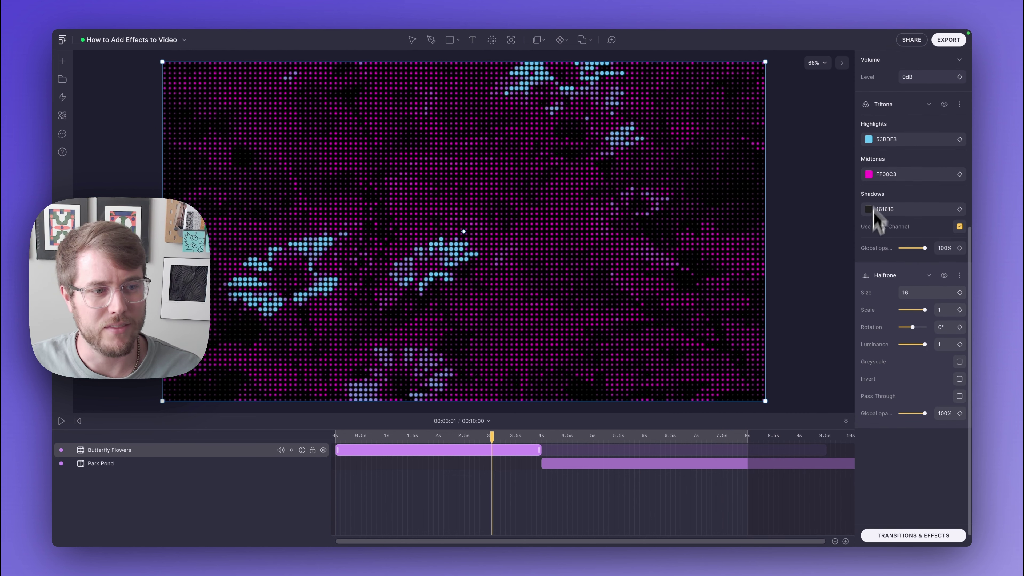
{"action": "mouse_move", "coordinate": [896, 279]}
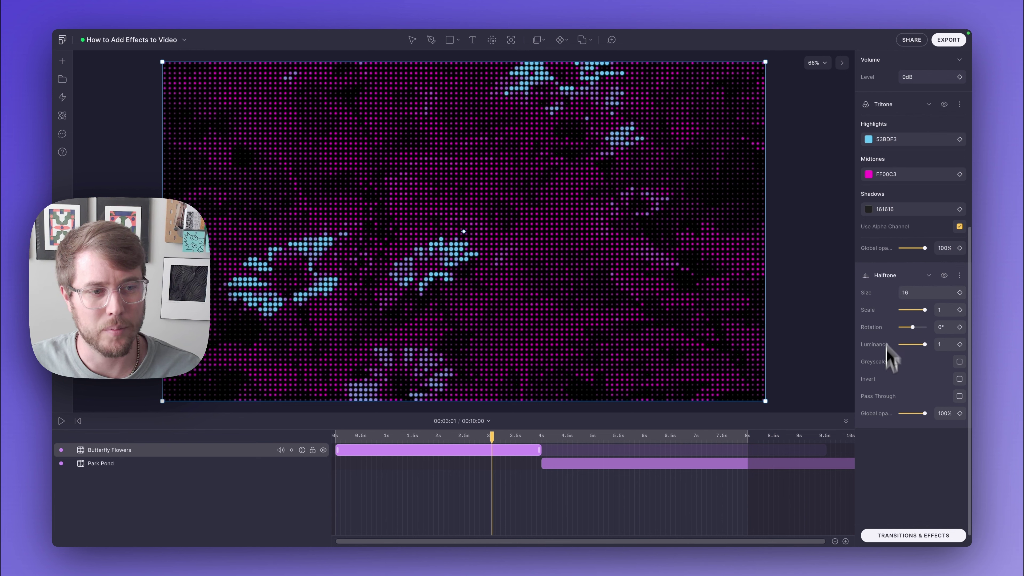
{"action": "mouse_move", "coordinate": [882, 113]}
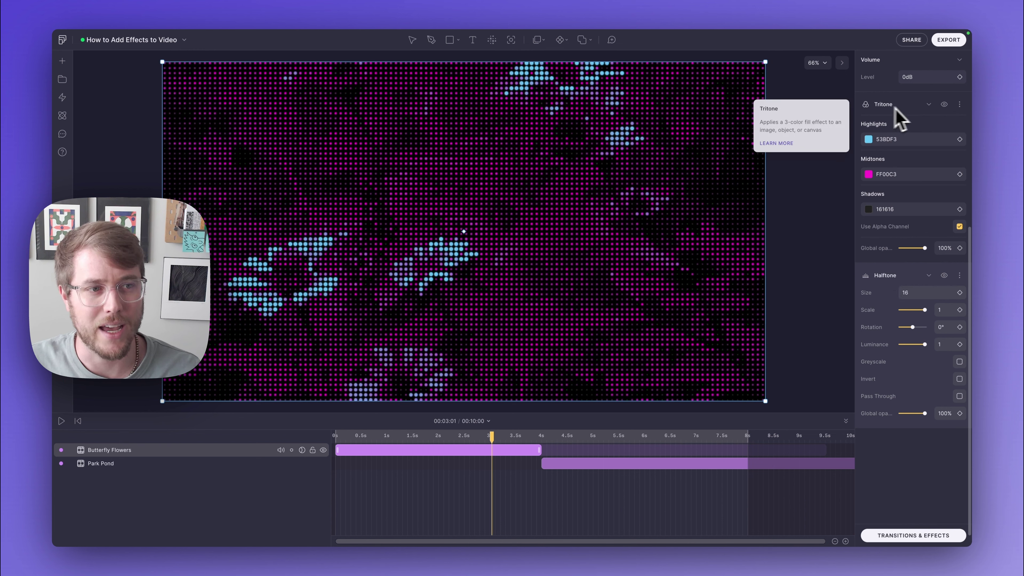
{"action": "left_click", "coordinate": [927, 105]}
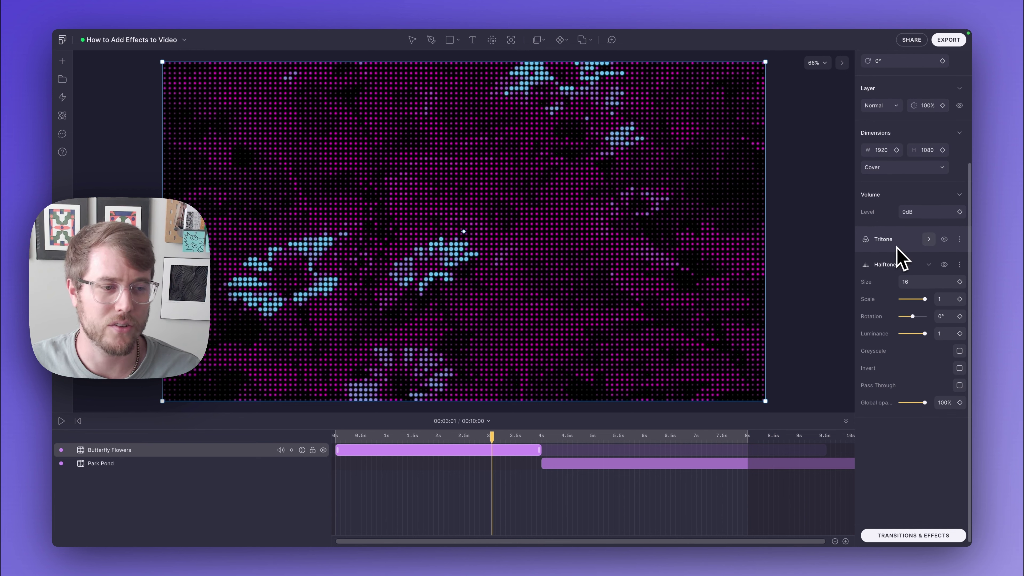
Try Halftone above Tritone in the effect order and return it below Tritone
{"action": "mouse_move", "coordinate": [887, 270]}
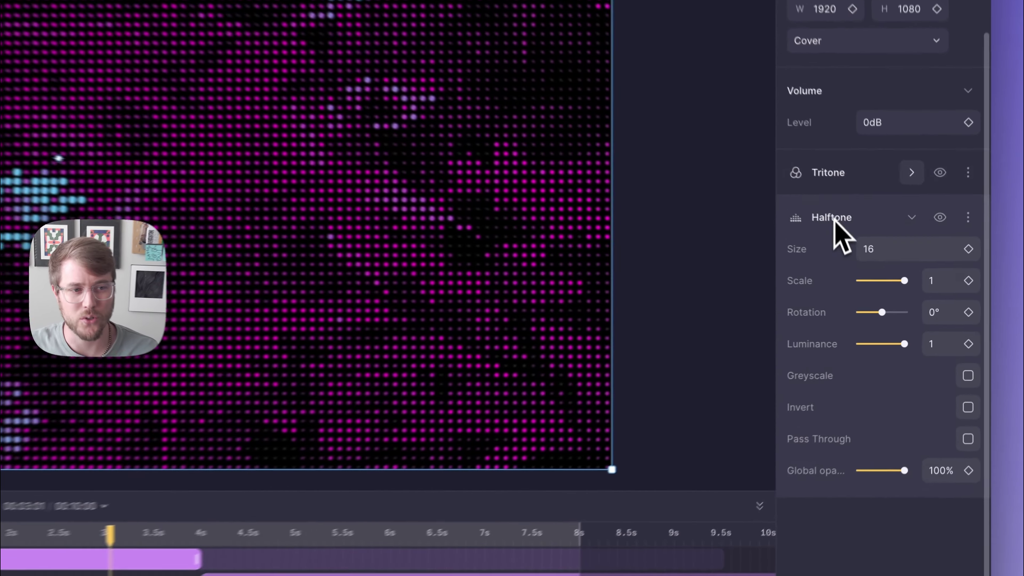
{"action": "left_click_drag", "start_coordinate": [887, 269], "coordinate": [886, 235]}
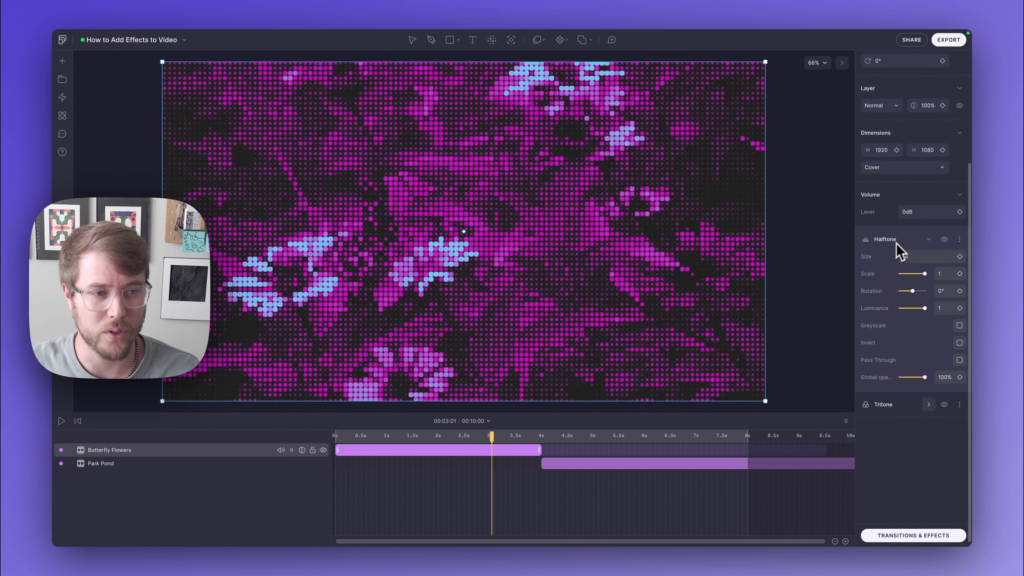
{"action": "left_click_drag", "start_coordinate": [896, 243], "coordinate": [894, 390]}
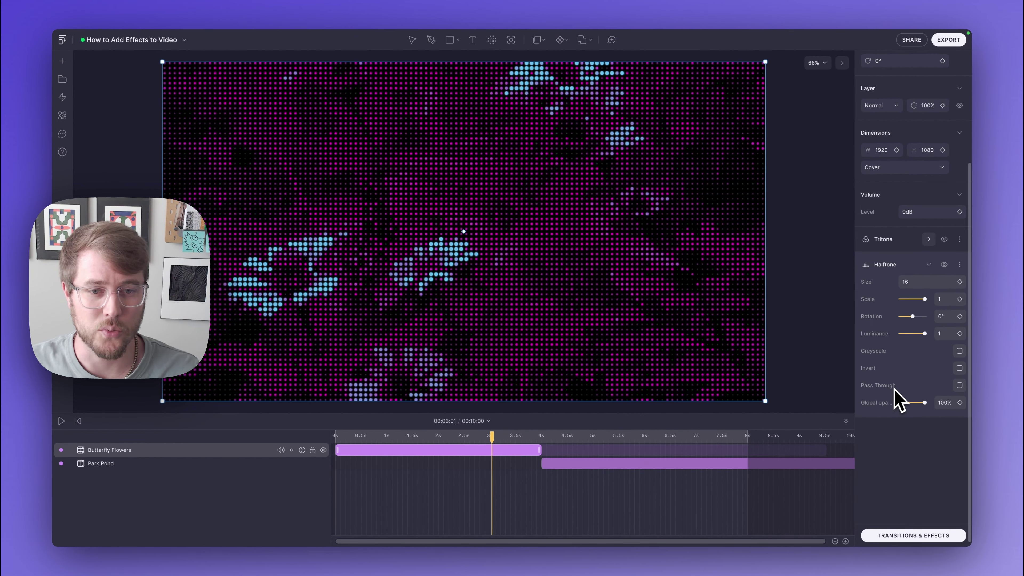
Set the Halftone size to 5 and its luminance to 0.18
{"action": "left_click_drag", "start_coordinate": [918, 286], "coordinate": [911, 286]}
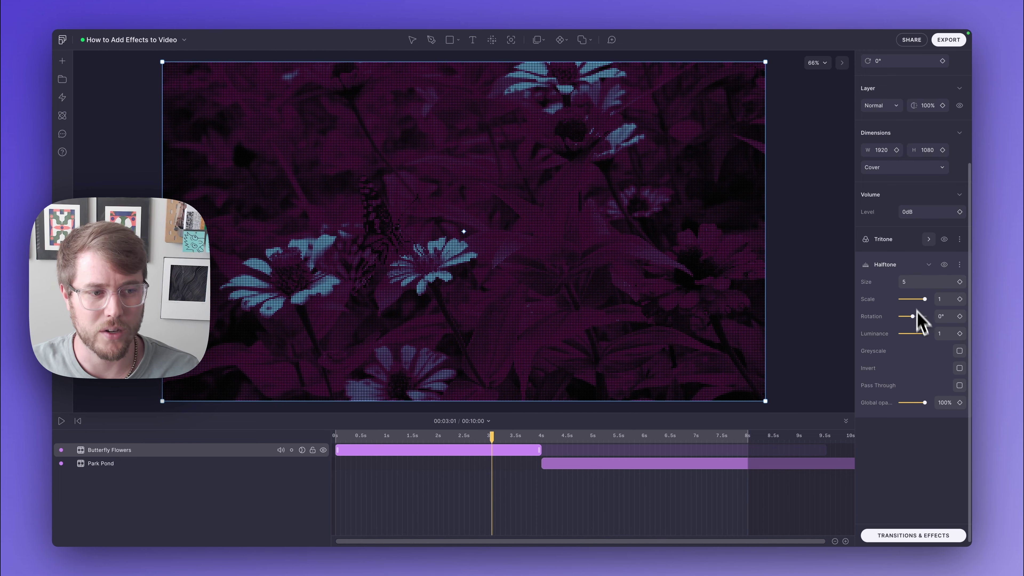
{"action": "left_click_drag", "start_coordinate": [924, 334], "coordinate": [888, 337]}
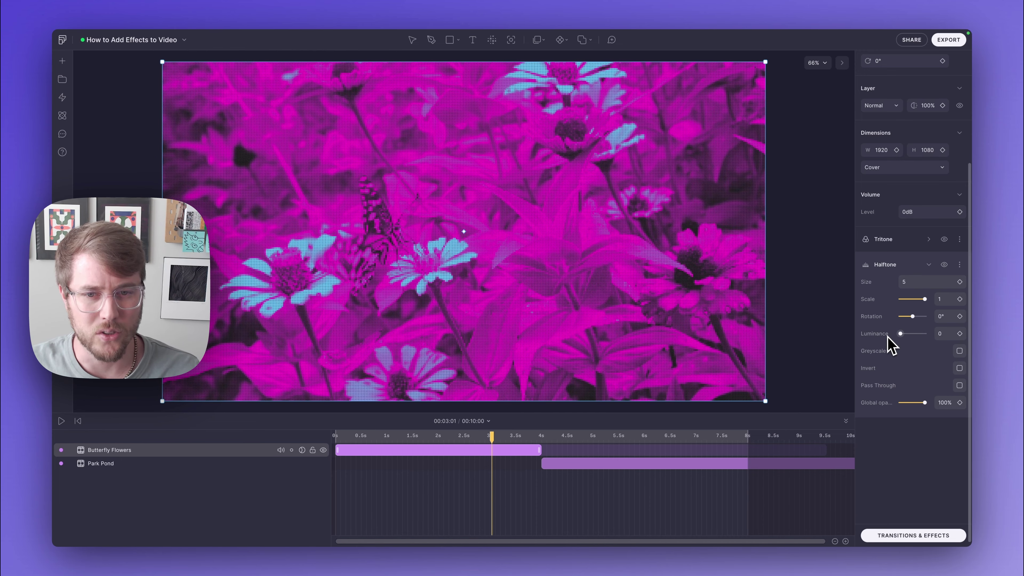
{"action": "left_click_drag", "start_coordinate": [900, 344], "coordinate": [906, 344]}
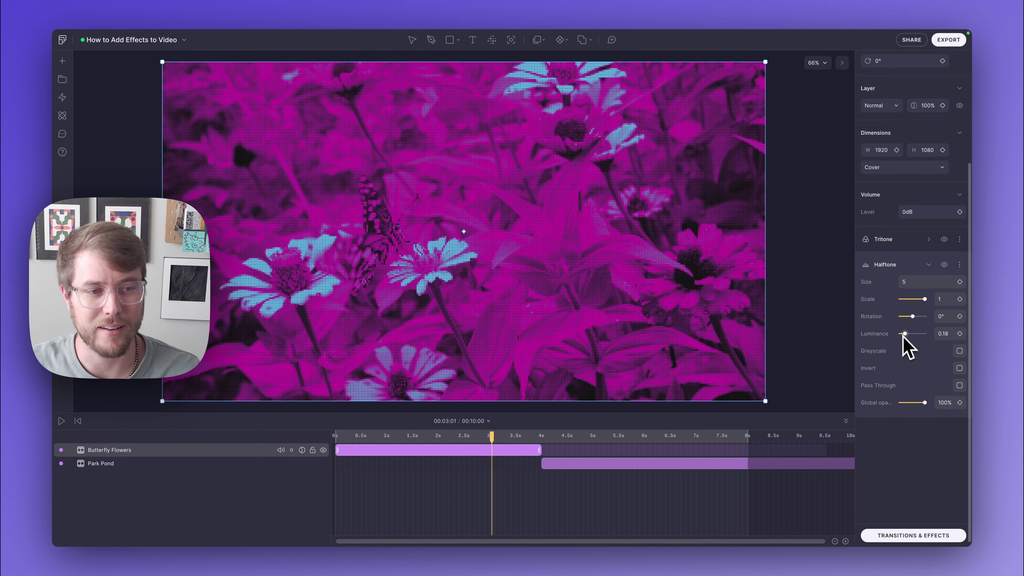
Add the Brightness / Contrast effect with brightness 0.1 and collapse the Brightness / Contrast and Halftone settings
{"action": "left_click", "coordinate": [905, 537]}
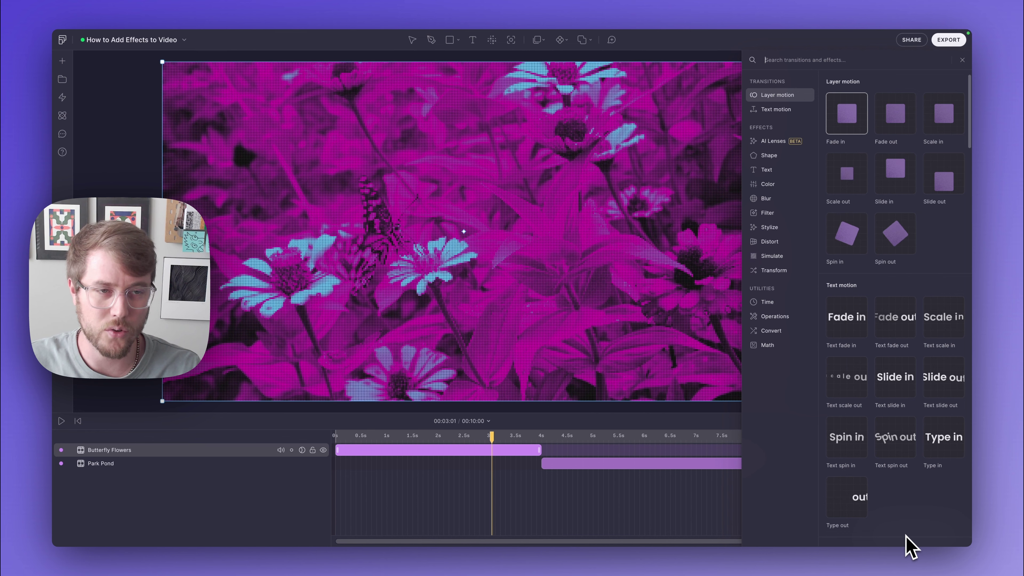
{"action": "type", "text": "brigh"}
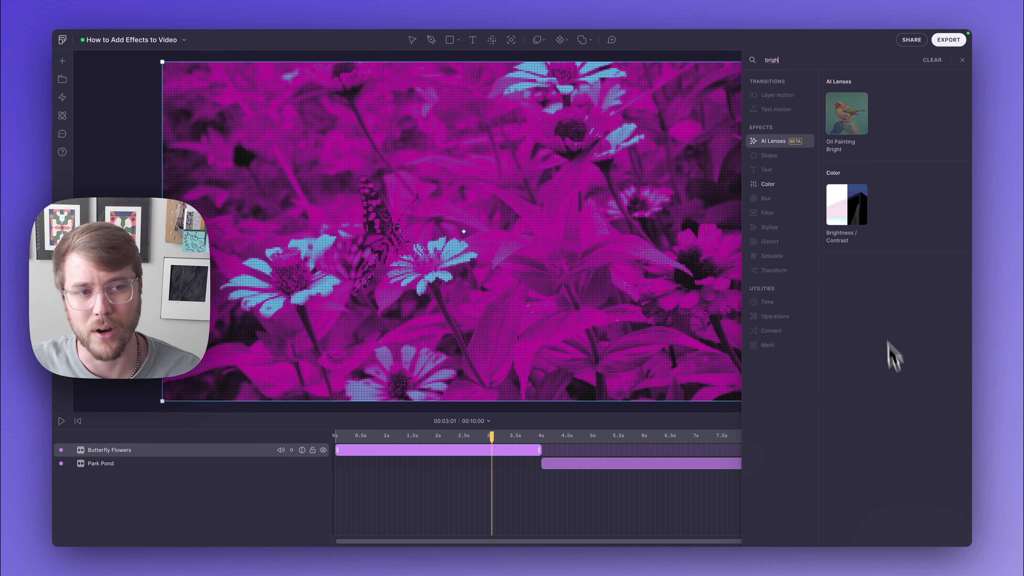
{"action": "left_click", "coordinate": [859, 226]}
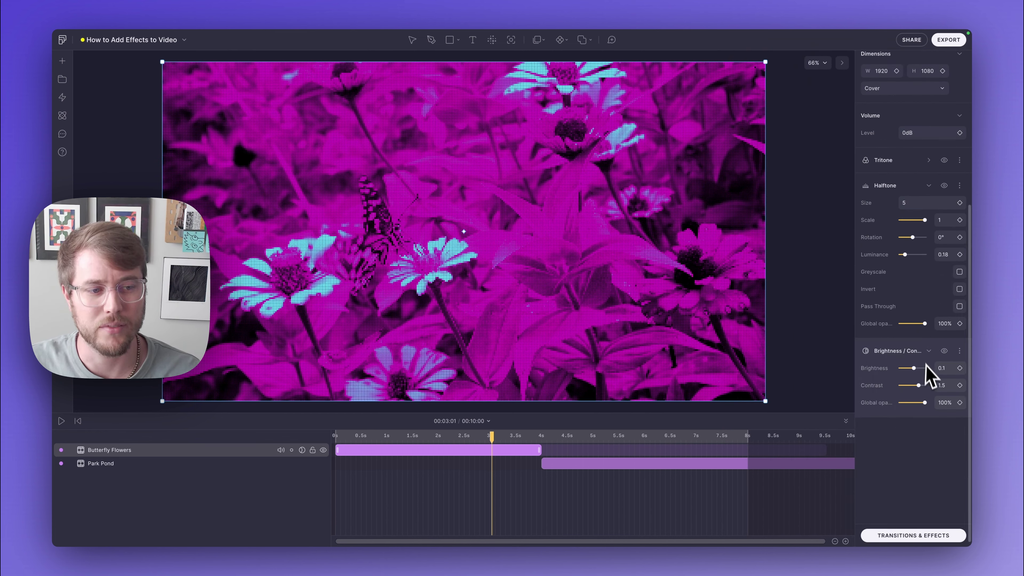
{"action": "left_click_drag", "start_coordinate": [918, 373], "coordinate": [914, 370]}
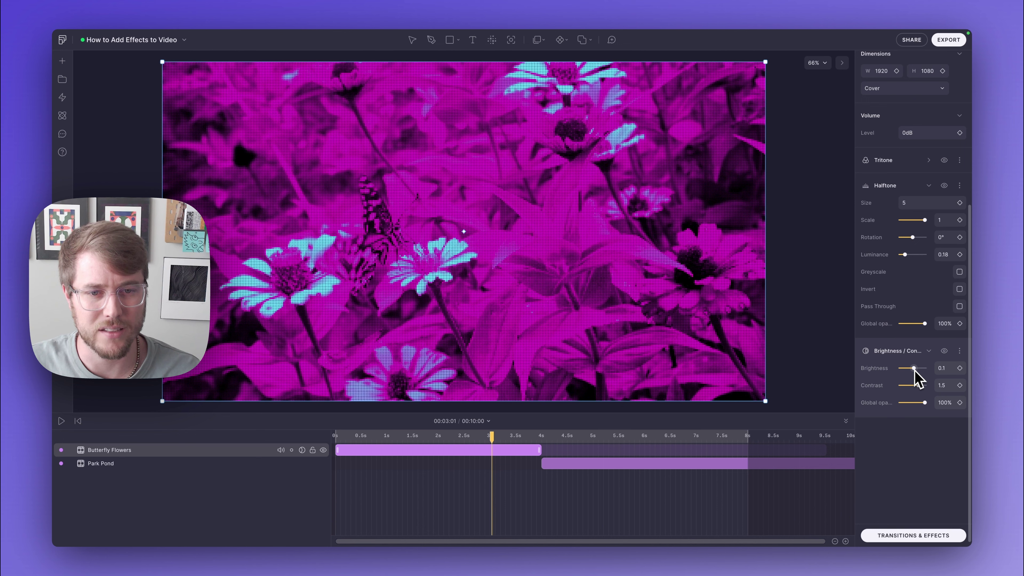
{"action": "left_click", "coordinate": [929, 350]}
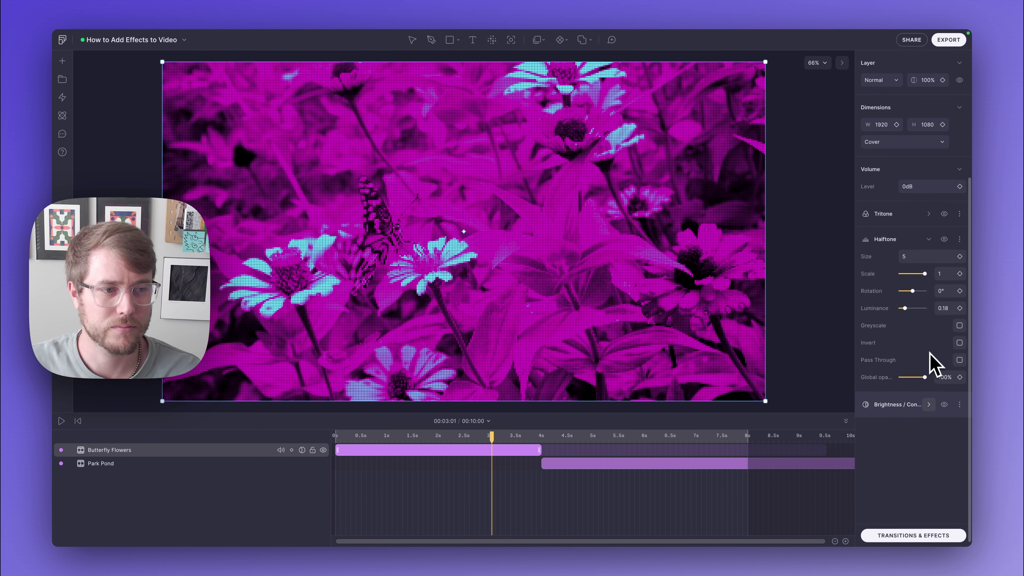
{"action": "left_click", "coordinate": [929, 249]}
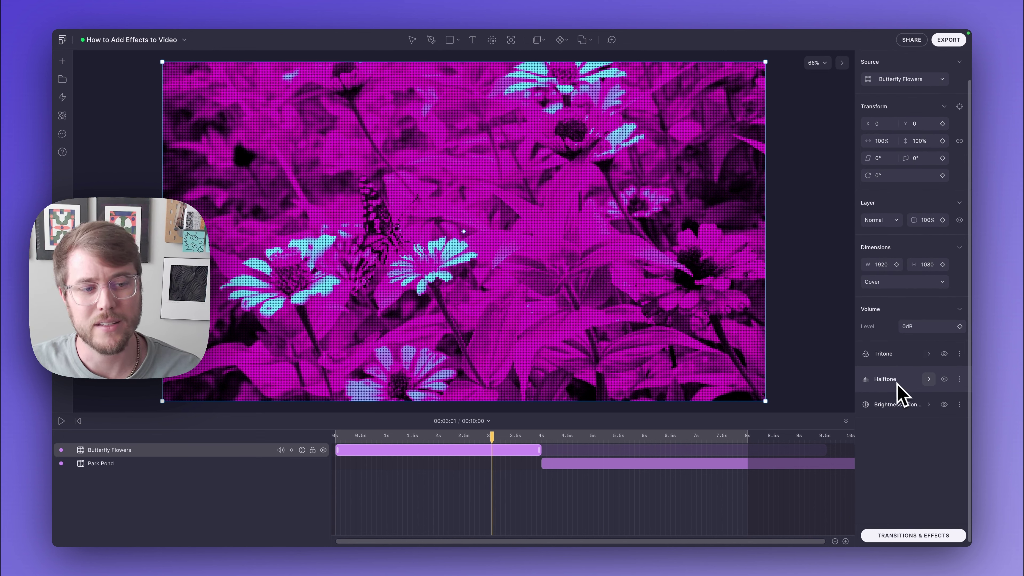
Try Brightness / Contrast above Tritone in the effect order and return it below Halftone
{"action": "mouse_move", "coordinate": [896, 391]}
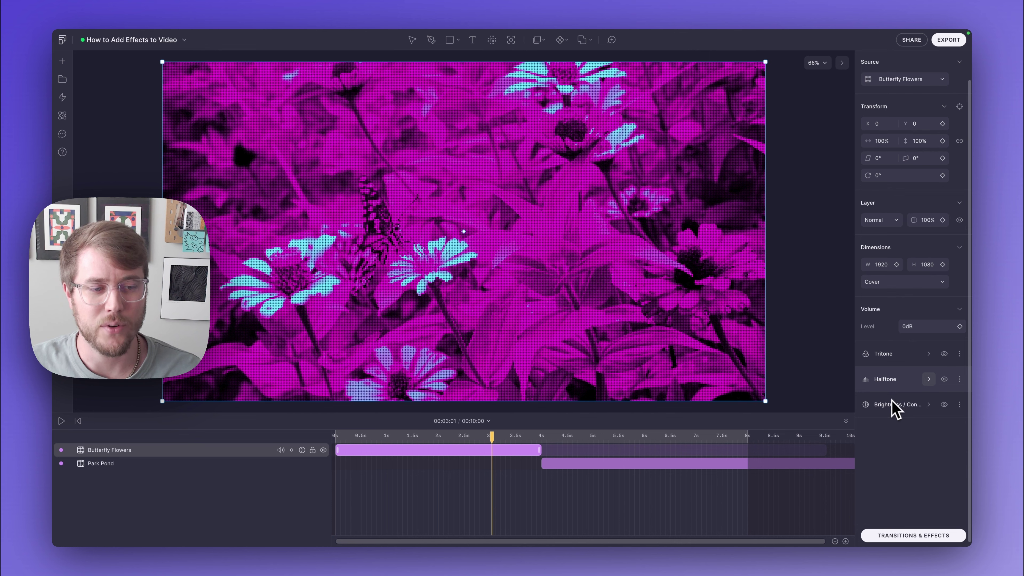
{"action": "left_click_drag", "start_coordinate": [891, 405], "coordinate": [889, 351]}
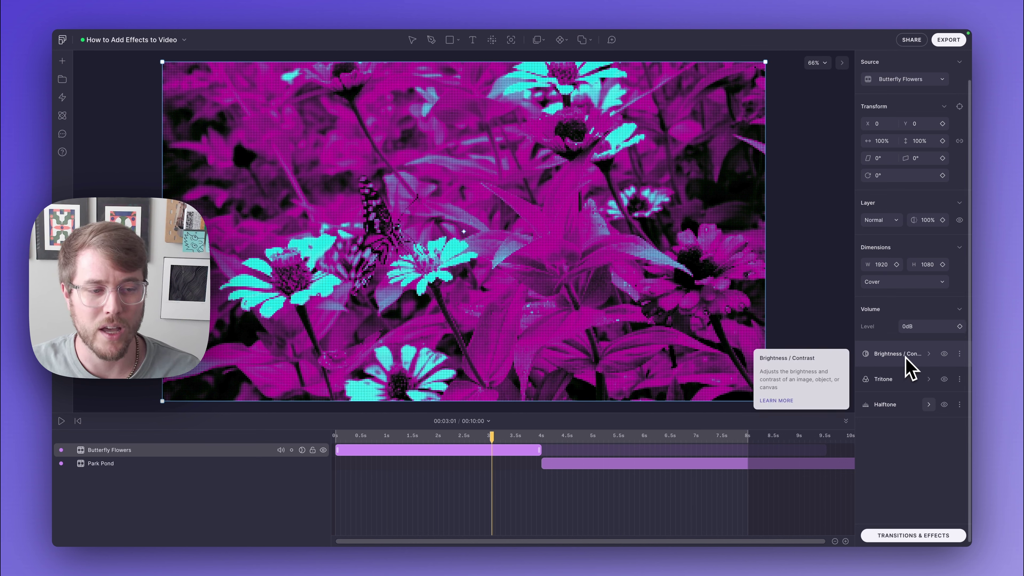
{"action": "left_click_drag", "start_coordinate": [892, 357], "coordinate": [889, 411]}
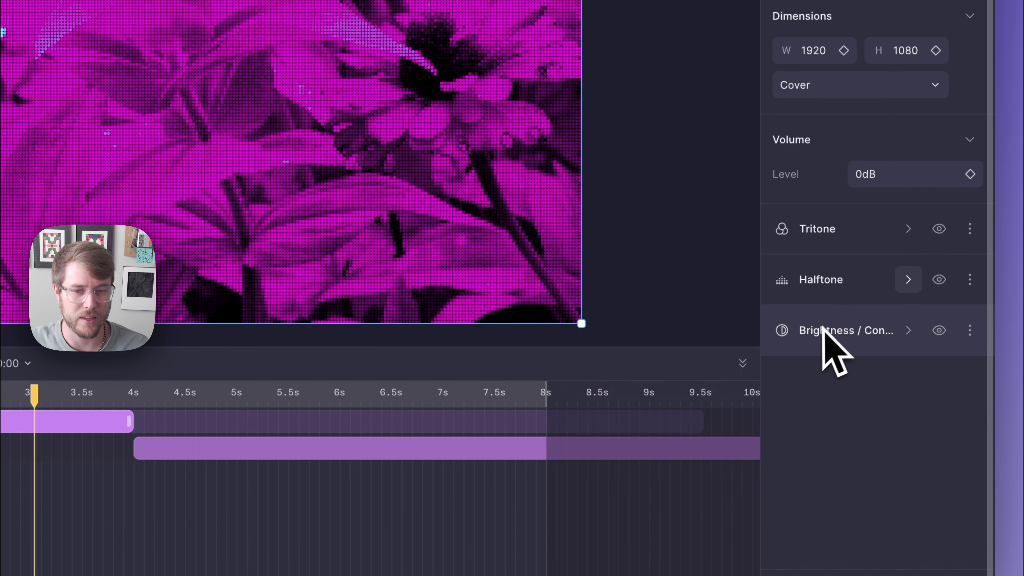
{"action": "mouse_move", "coordinate": [878, 336]}
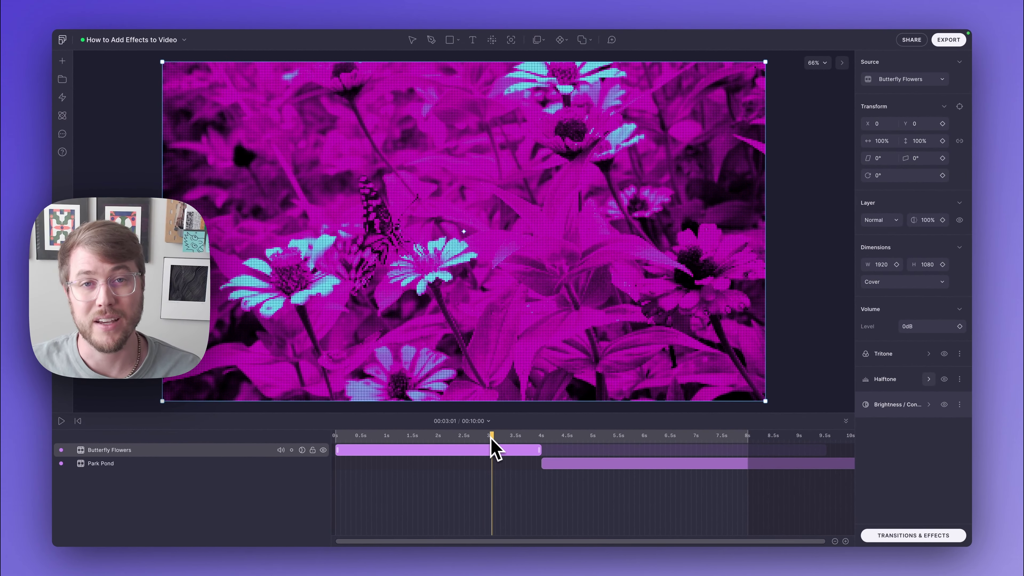
Play past 4 s and move the playhead between the Butterfly Flowers and Park Pond clips to compare them
{"action": "left_click_drag", "start_coordinate": [537, 439], "coordinate": [507, 436]}
{"action": "key", "text": "space"}
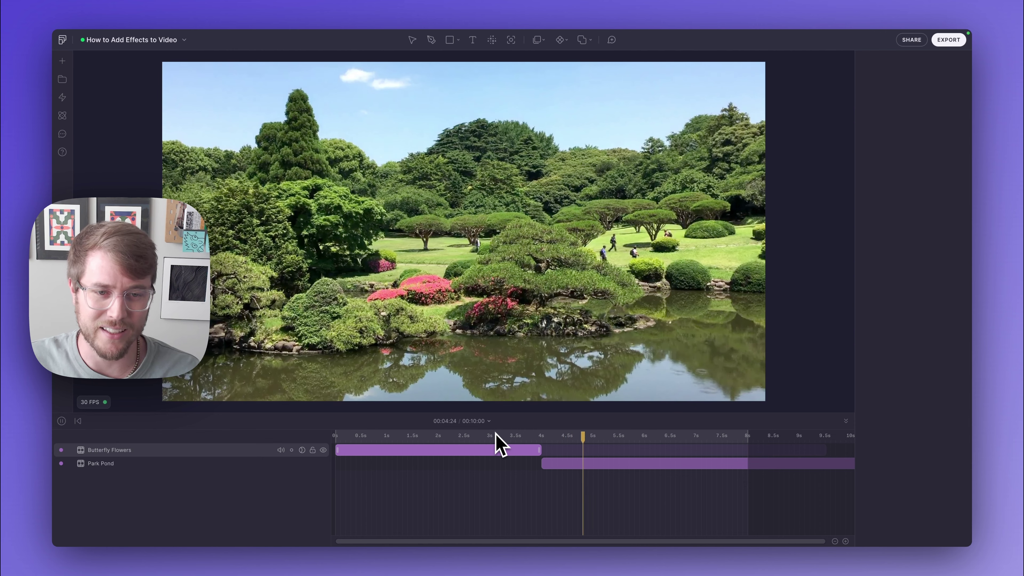
{"action": "left_click", "coordinate": [499, 447]}
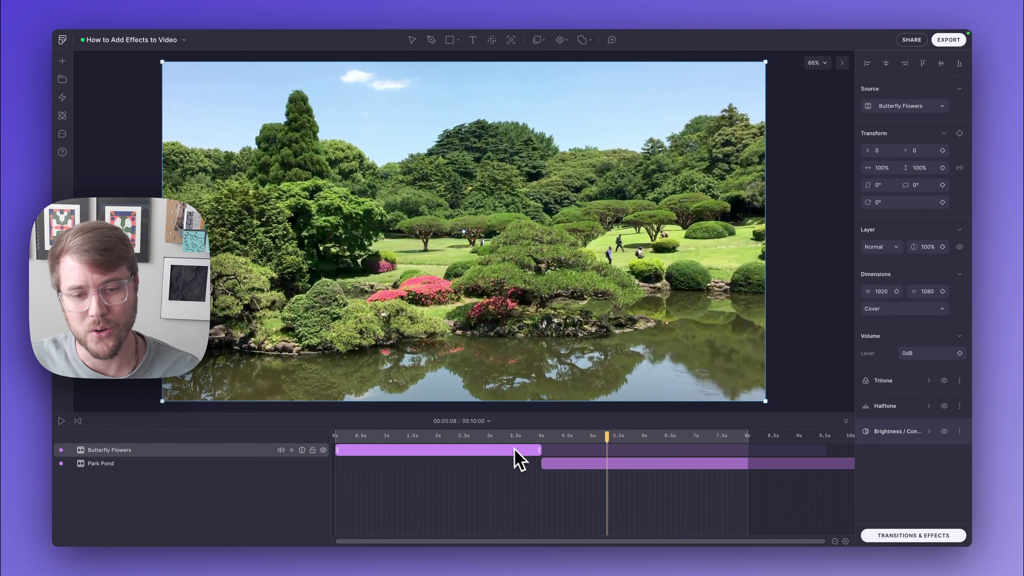
{"action": "left_click", "coordinate": [498, 444]}
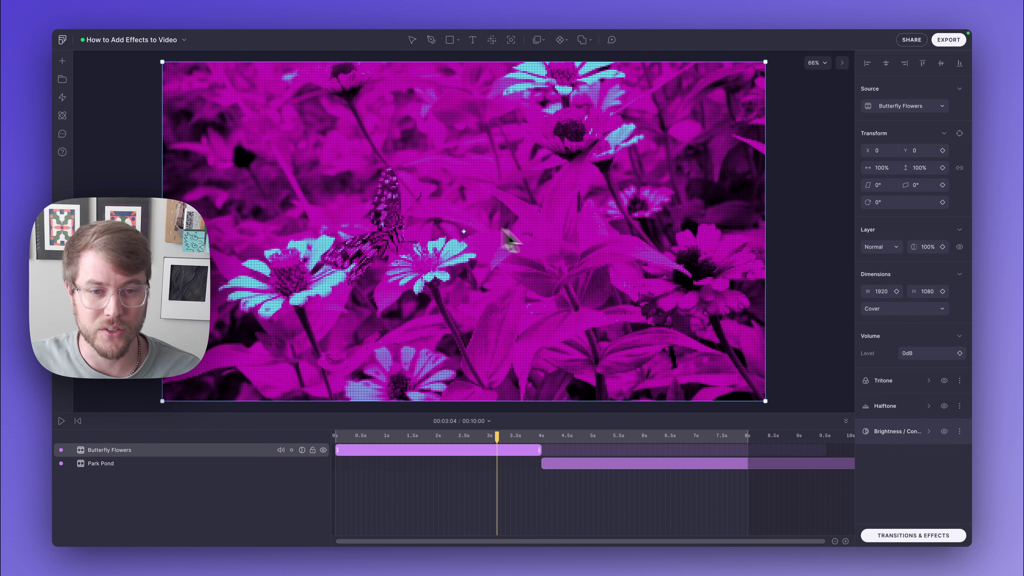
{"action": "left_click", "coordinate": [628, 437]}
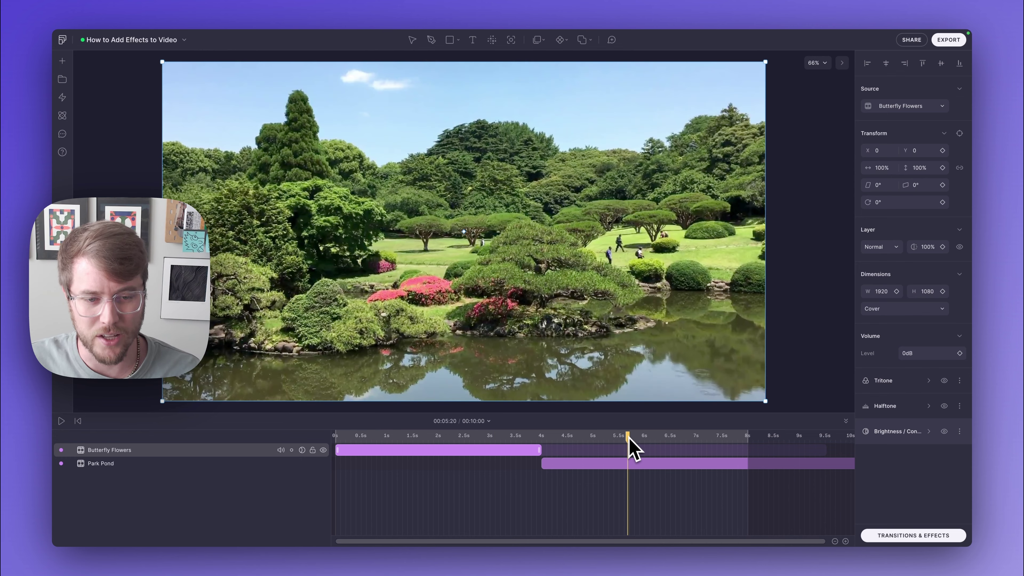
{"action": "left_click", "coordinate": [464, 436]}
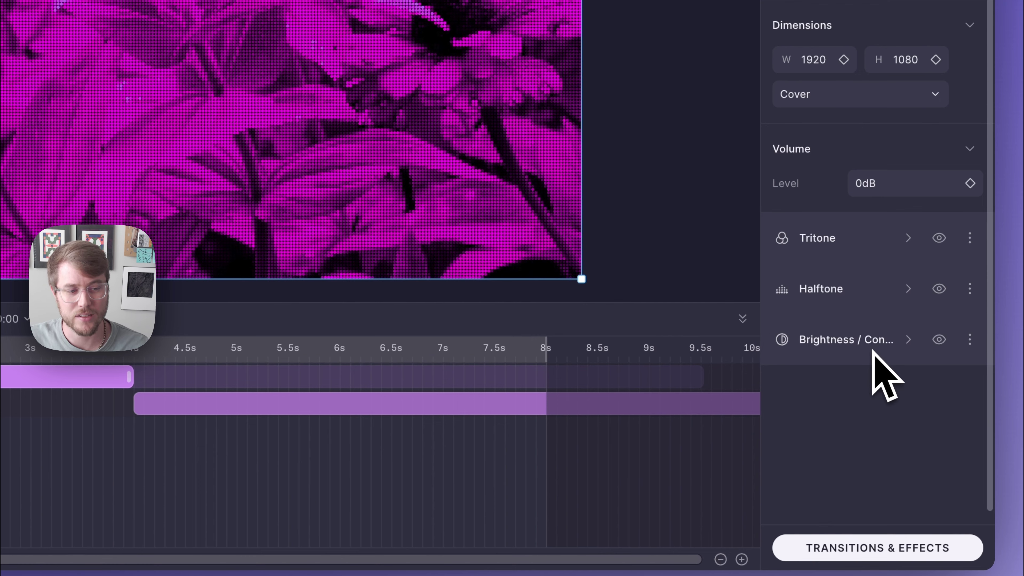
Copy the Tritone, Halftone and Brightness / Contrast effects from Butterfly Flowers to Park Pond and collapse Park Pond's Tritone and Halftone settings
{"action": "right_click", "coordinate": [864, 237]}
{"action": "left_click", "coordinate": [781, 249]}
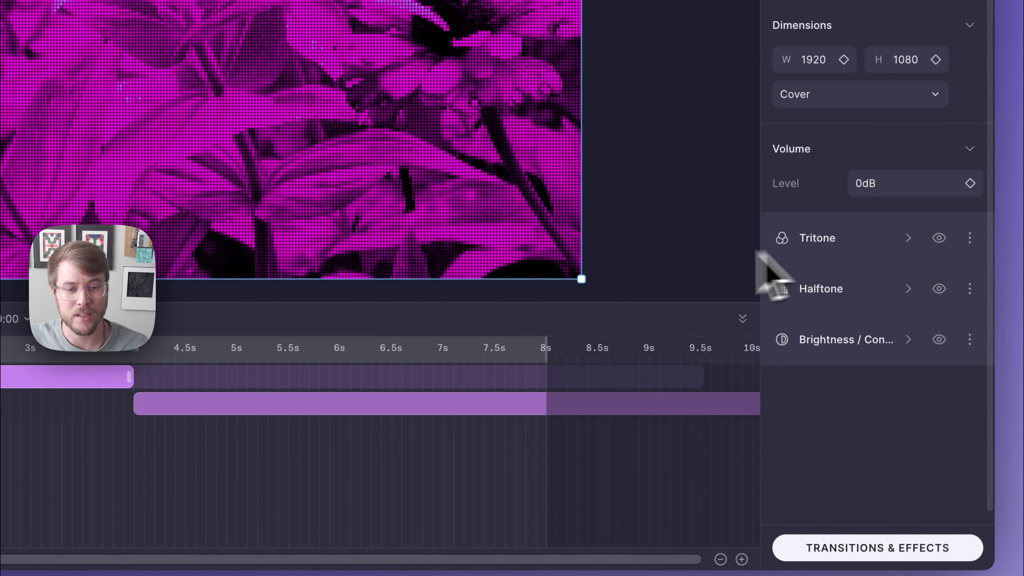
{"action": "left_click", "coordinate": [296, 348]}
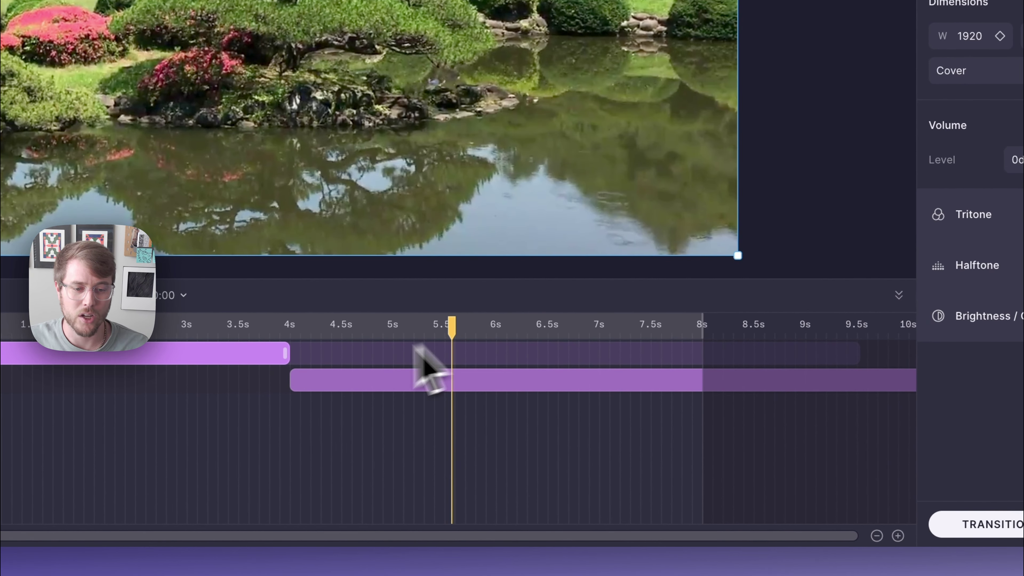
{"action": "left_click", "coordinate": [498, 384]}
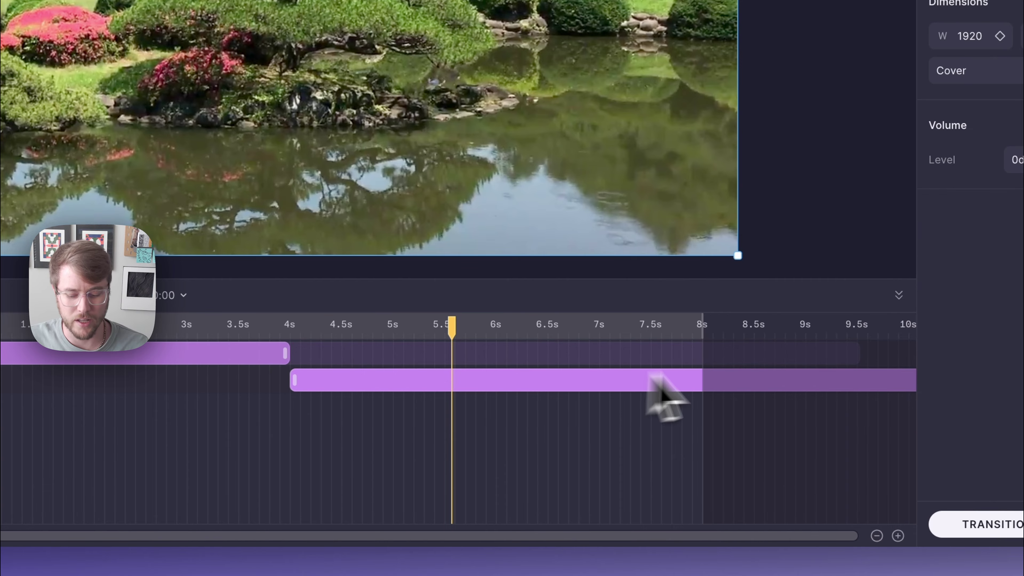
{"action": "key", "text": "super+v"}
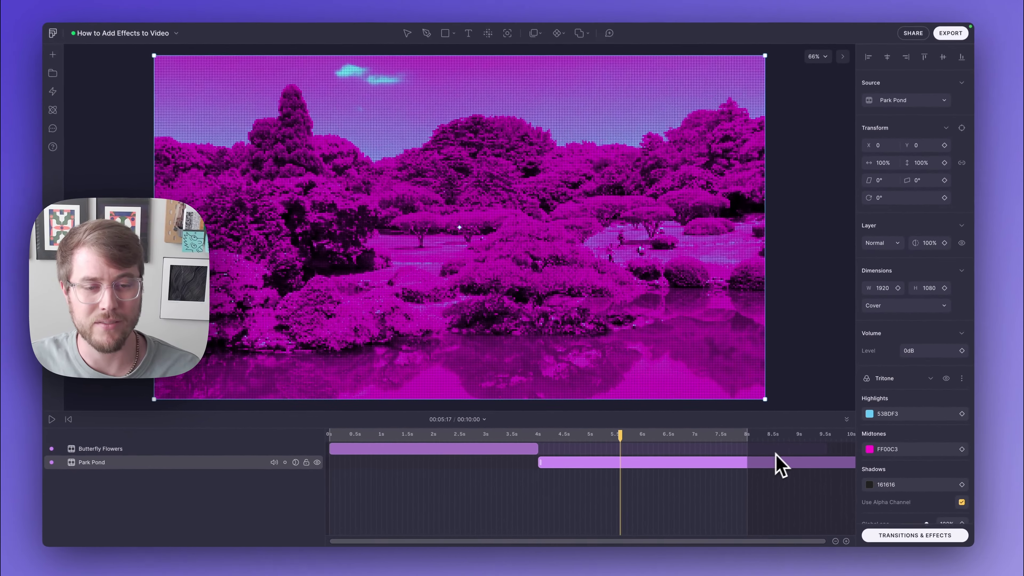
{"action": "left_click", "coordinate": [947, 358]}
{"action": "left_click", "coordinate": [930, 405]}
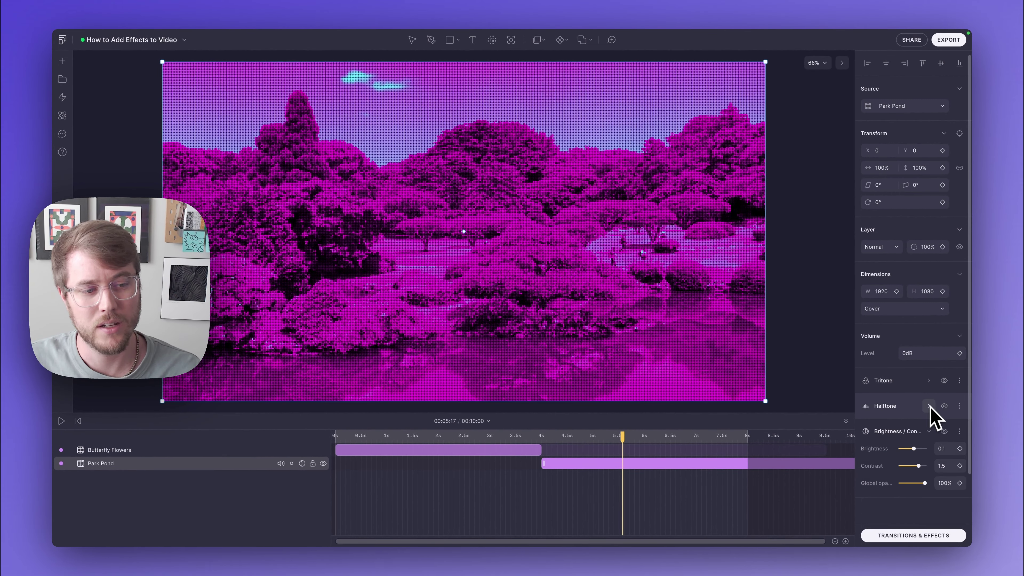
Collapse Park Pond's Brightness / Contrast settings and scrub between the Butterfly Flowers and Park Pond clips to compare their look
{"action": "left_click", "coordinate": [929, 432]}
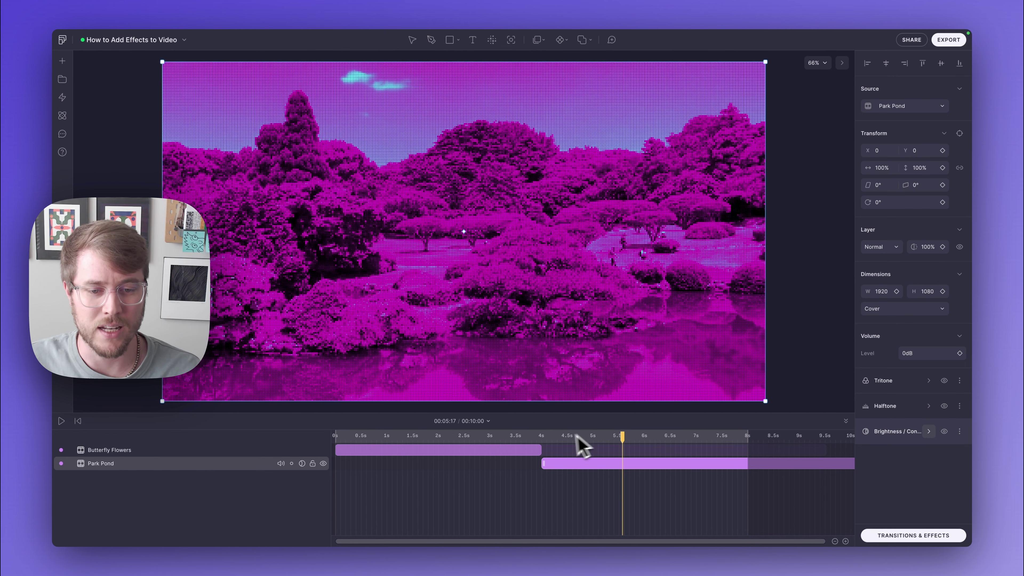
{"action": "left_click", "coordinate": [500, 438]}
{"action": "left_click_drag", "start_coordinate": [502, 440], "coordinate": [619, 441]}
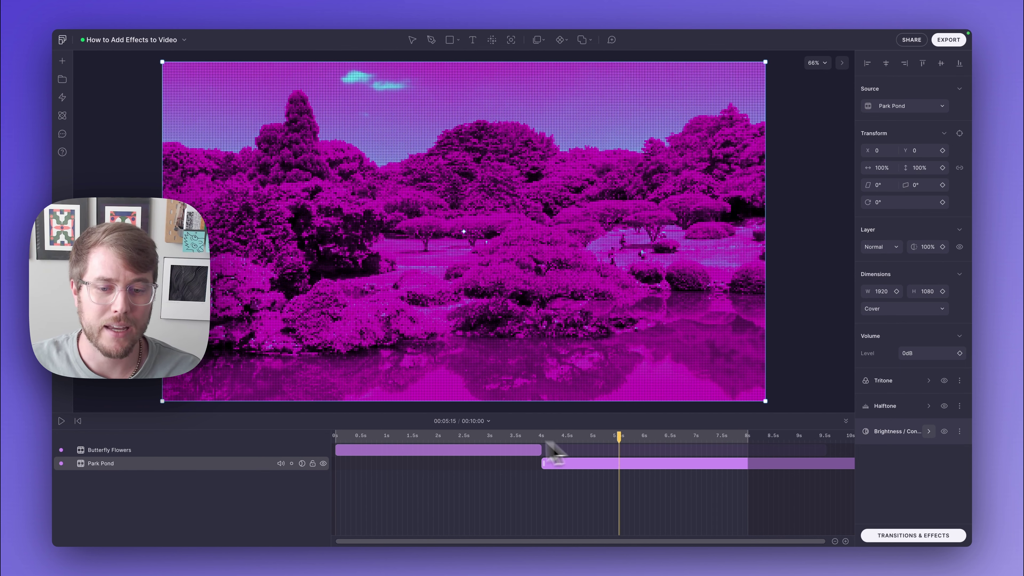
{"action": "left_click", "coordinate": [484, 438]}
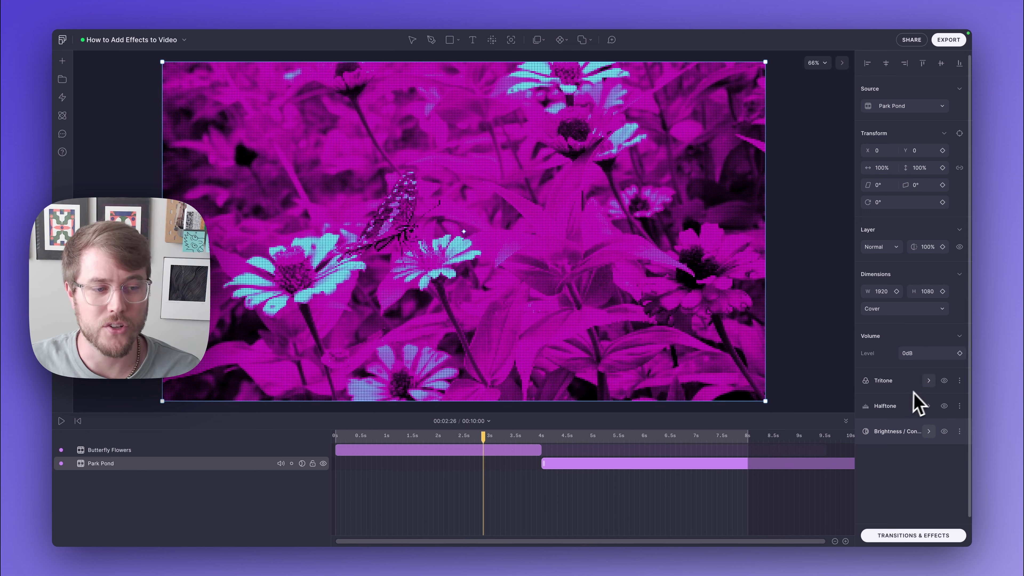
Set the midtones colour of Butterfly Flowers' Tritone effect to FF5C00, then scrub the timeline to check the clip and deselect it
{"action": "left_click", "coordinate": [927, 381]}
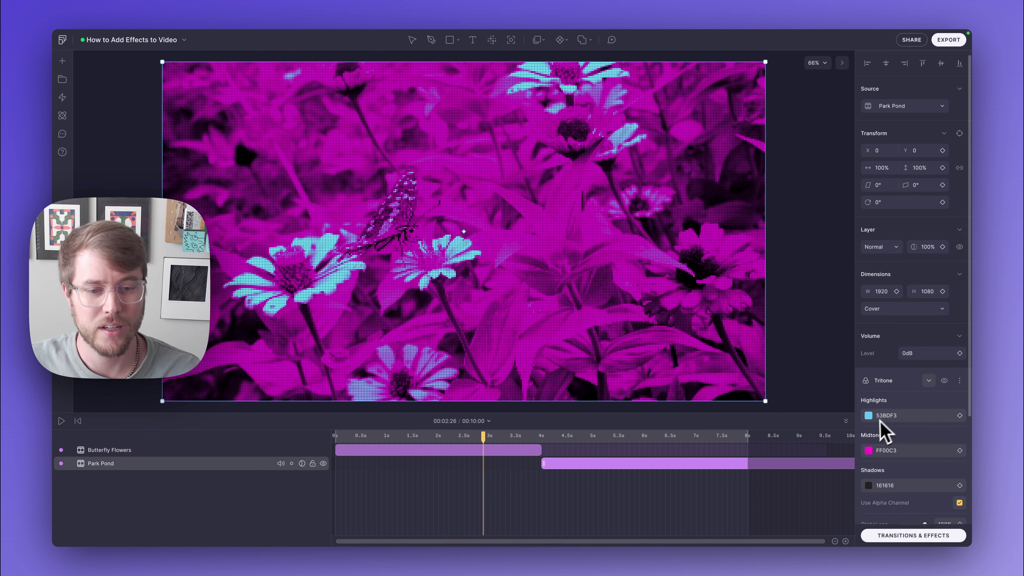
{"action": "left_click", "coordinate": [524, 451]}
{"action": "left_click", "coordinate": [927, 381]}
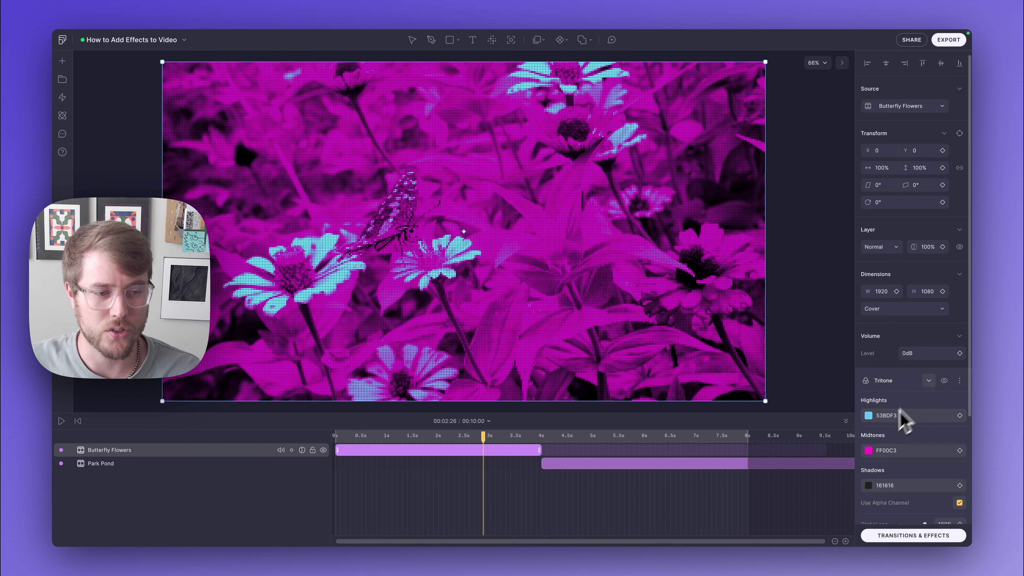
{"action": "left_click", "coordinate": [868, 450]}
{"action": "left_click_drag", "start_coordinate": [766, 471], "coordinate": [758, 471]}
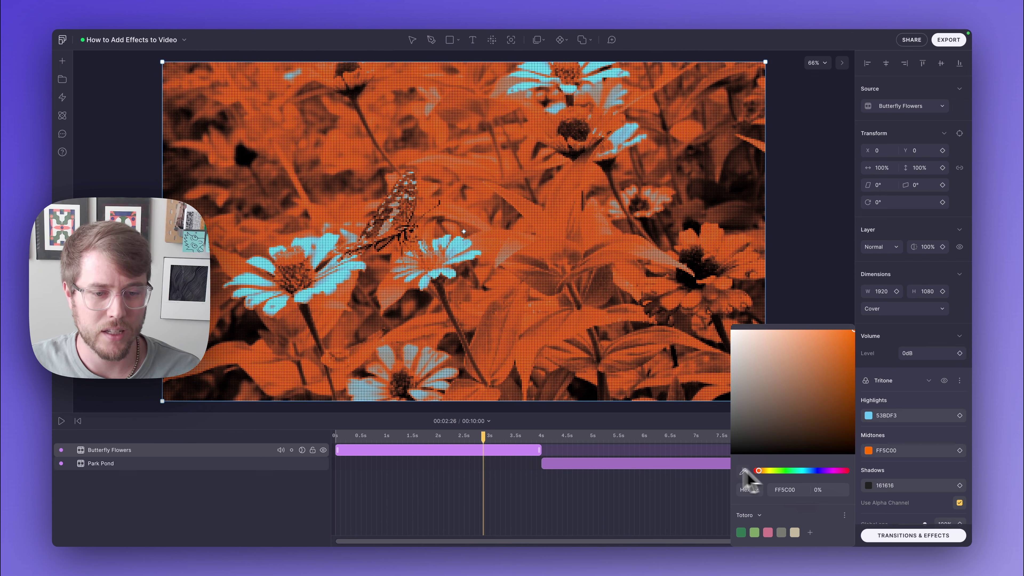
{"action": "left_click", "coordinate": [580, 443]}
{"action": "left_click_drag", "start_coordinate": [583, 443], "coordinate": [524, 444]}
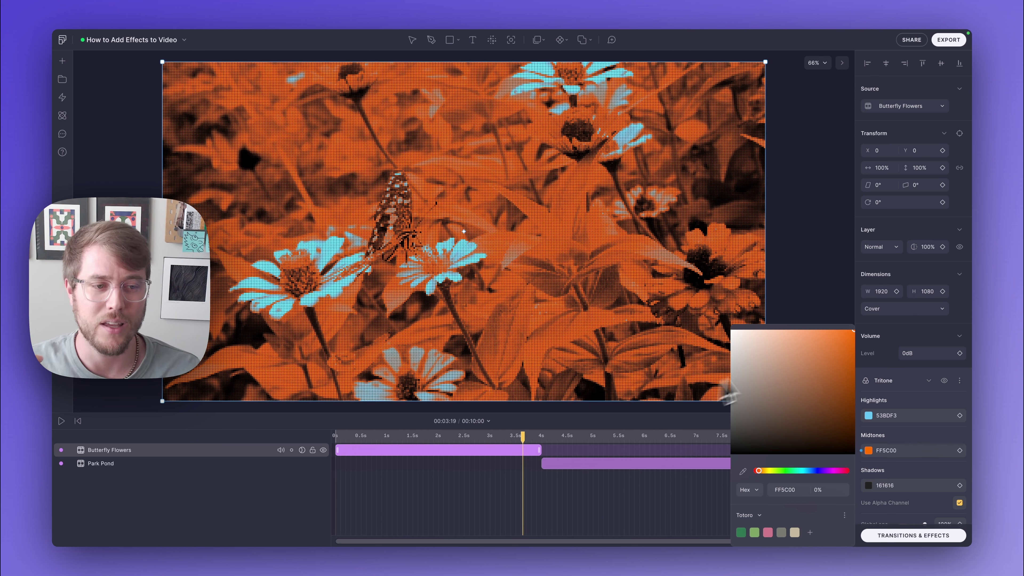
{"action": "left_click", "coordinate": [827, 298]}
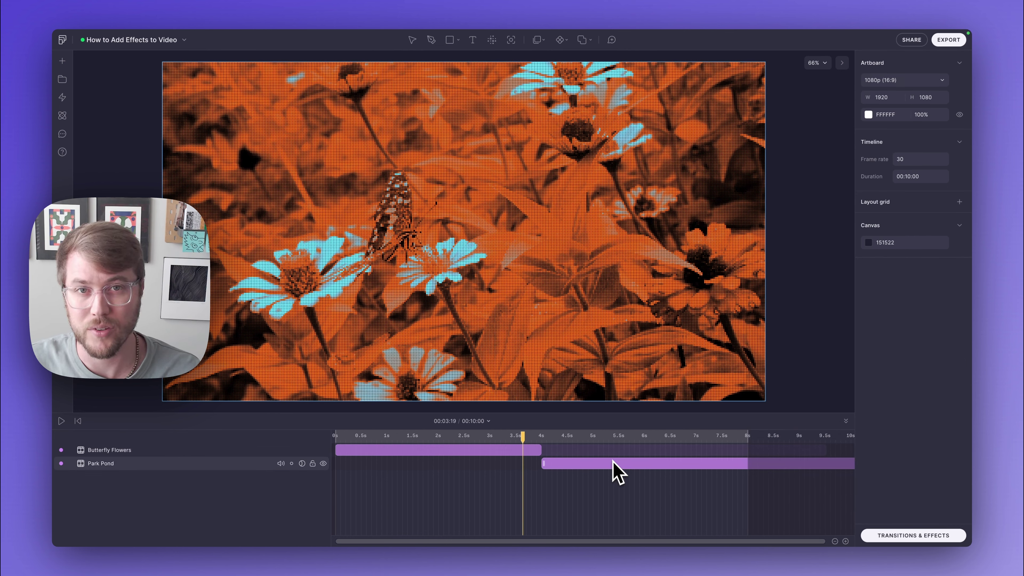
Group the Butterfly Flowers and Park Pond clips as Footage and paste the Tritone, Halftone and Brightness / Contrast effects onto the group
{"action": "left_click", "coordinate": [460, 448]}
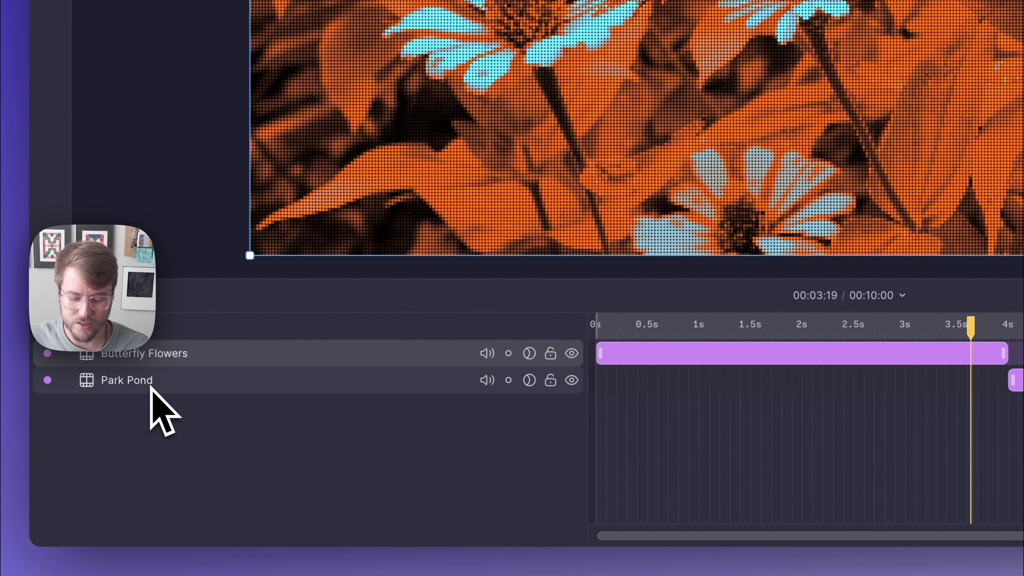
{"action": "left_click", "coordinate": [151, 387]}
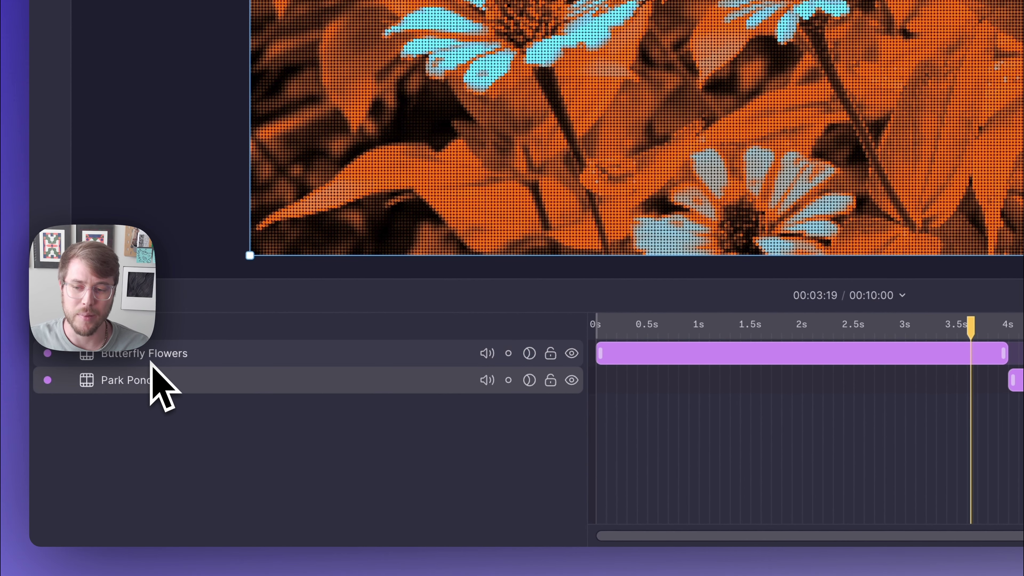
{"action": "key", "text": "super+g"}
{"action": "double_click", "coordinate": [115, 357]}
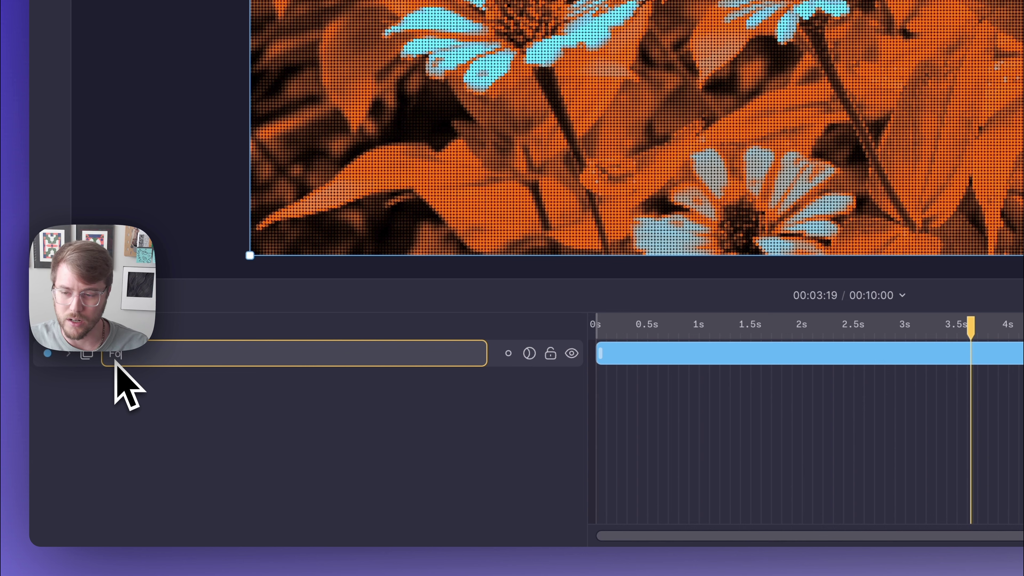
{"action": "type", "text": "Footage"}
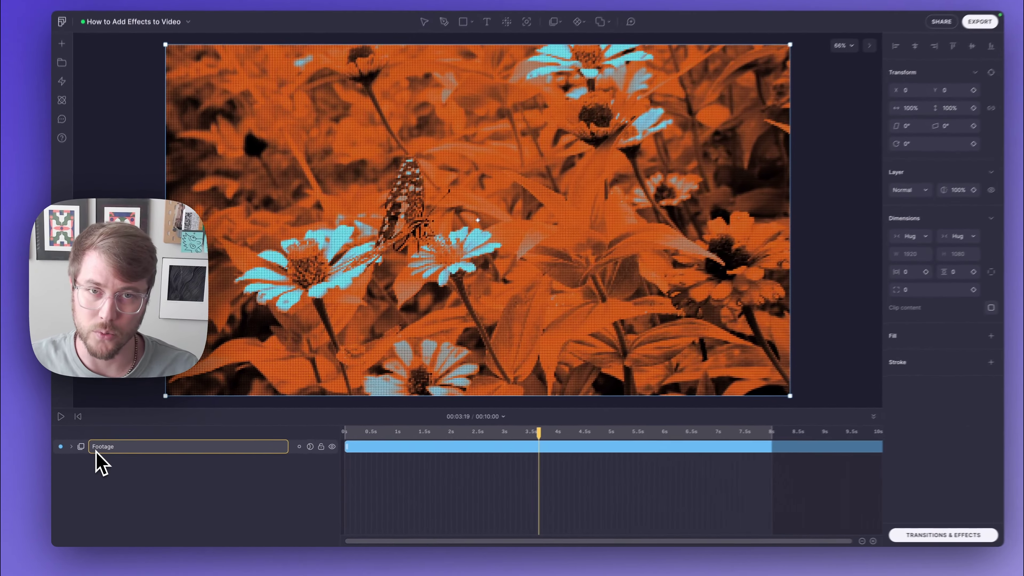
{"action": "key", "text": "Return"}
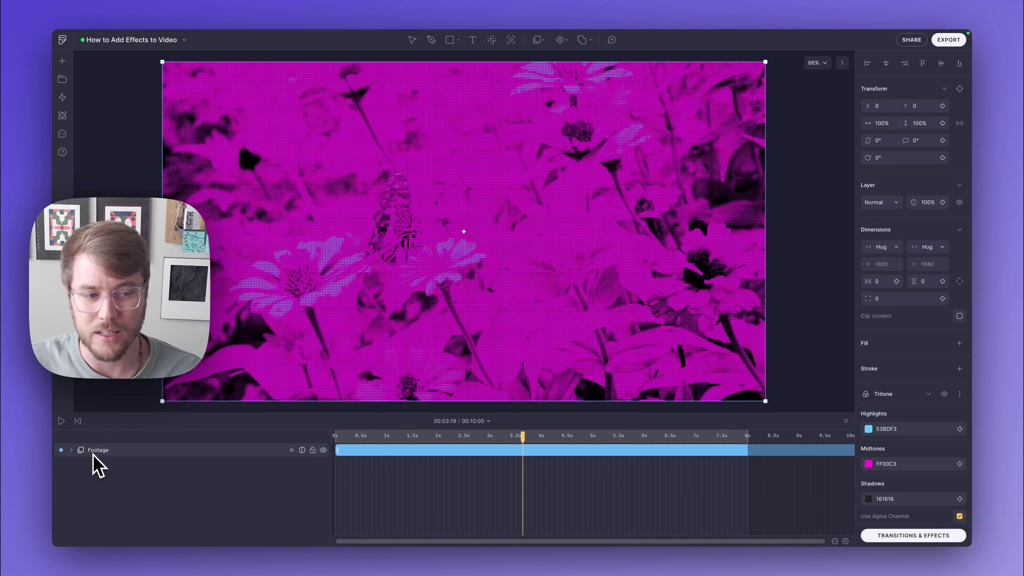
Collapse the Tritone, Halftone and Brightness / Contrast settings of the Footage group and expand the group to list its clips
{"action": "left_click", "coordinate": [93, 451]}
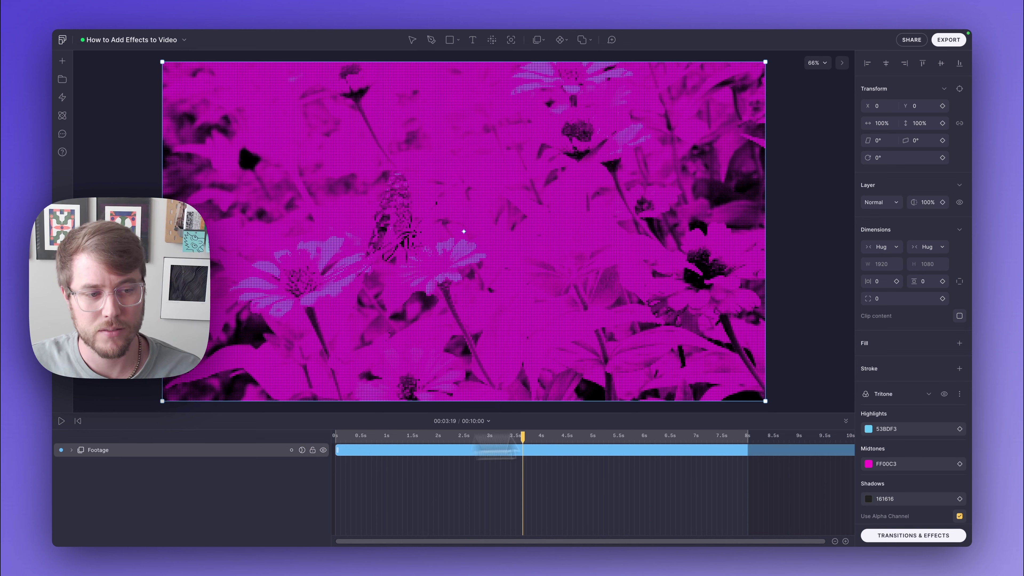
{"action": "left_click", "coordinate": [928, 394]}
{"action": "left_click", "coordinate": [929, 419]}
{"action": "left_click", "coordinate": [929, 444]}
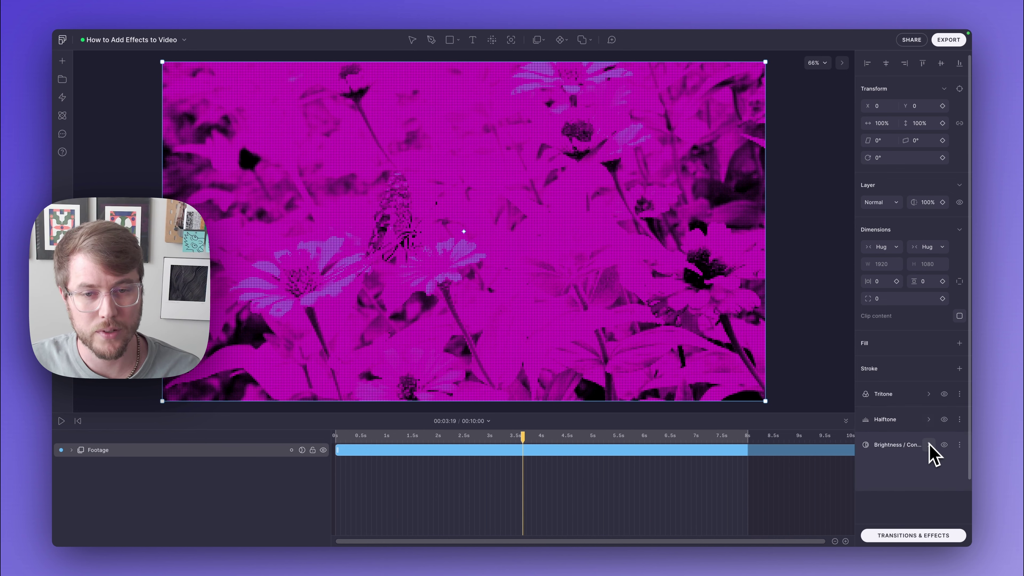
{"action": "left_click", "coordinate": [71, 450]}
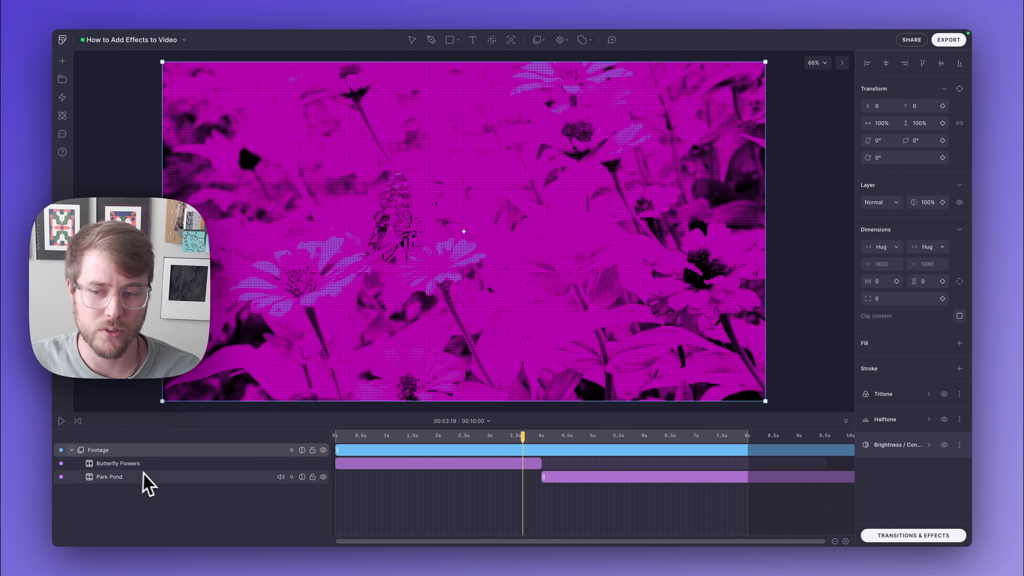
Delete the Tritone, Halftone and Brightness / Contrast effects from the Butterfly Flowers clip inside Footage
{"action": "left_click", "coordinate": [148, 464]}
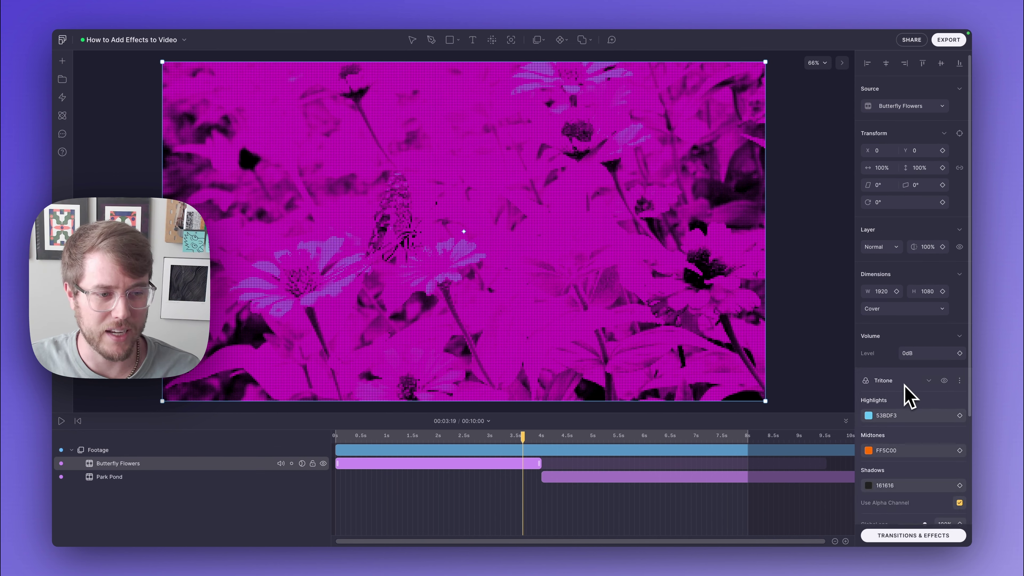
{"action": "scroll", "coordinate": [907, 398], "scroll_direction": "down", "scroll_amount": 5}
{"action": "right_click", "coordinate": [898, 404]}
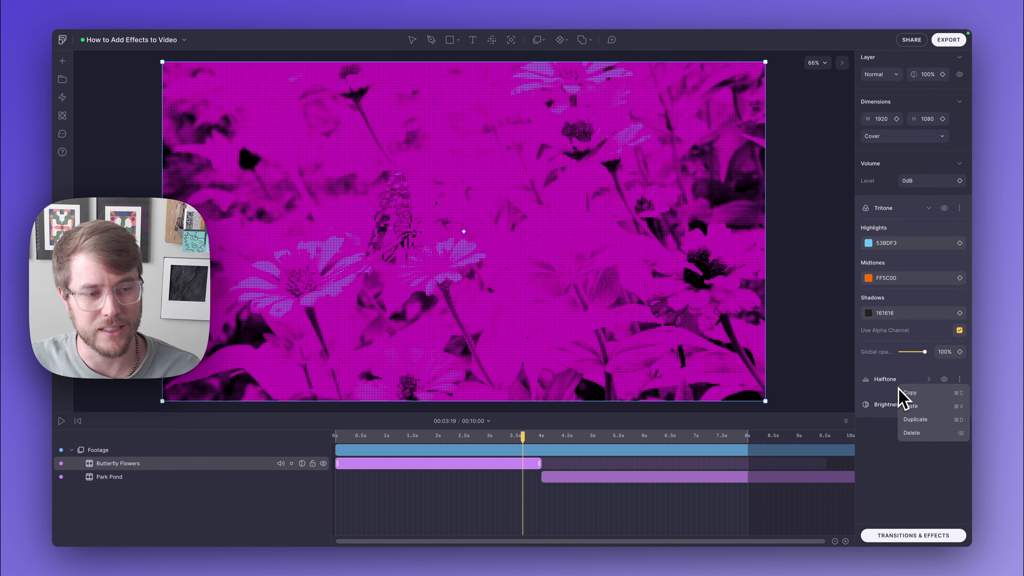
{"action": "left_click", "coordinate": [915, 439]}
Delete the Tritone, Halftone and Brightness / Contrast effects from the Park Pond clip and move the playhead to 3 s
{"action": "left_click", "coordinate": [645, 478]}
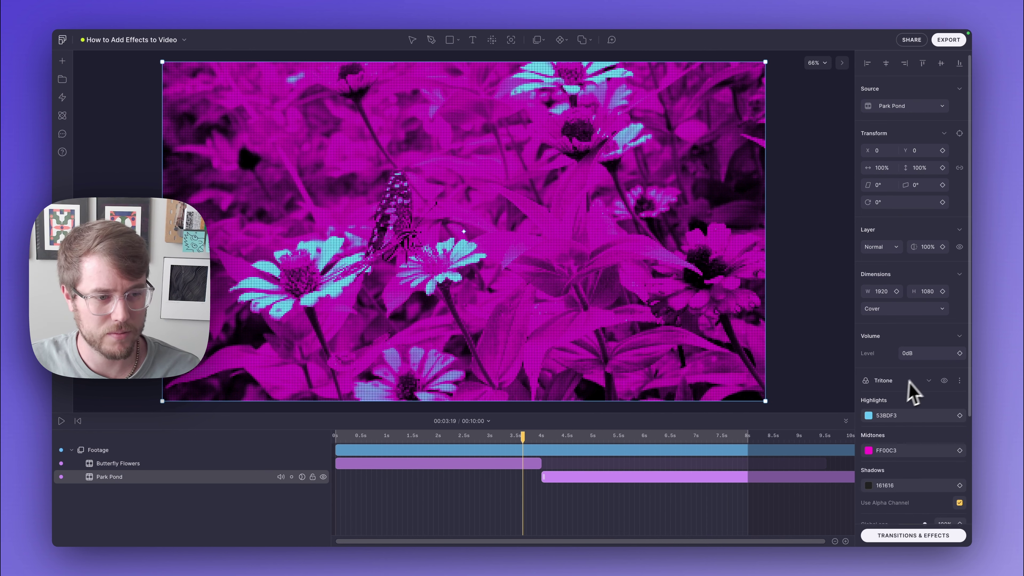
{"action": "scroll", "coordinate": [905, 401], "scroll_direction": "down", "scroll_amount": 1}
{"action": "scroll", "coordinate": [903, 399], "scroll_direction": "down", "scroll_amount": 3}
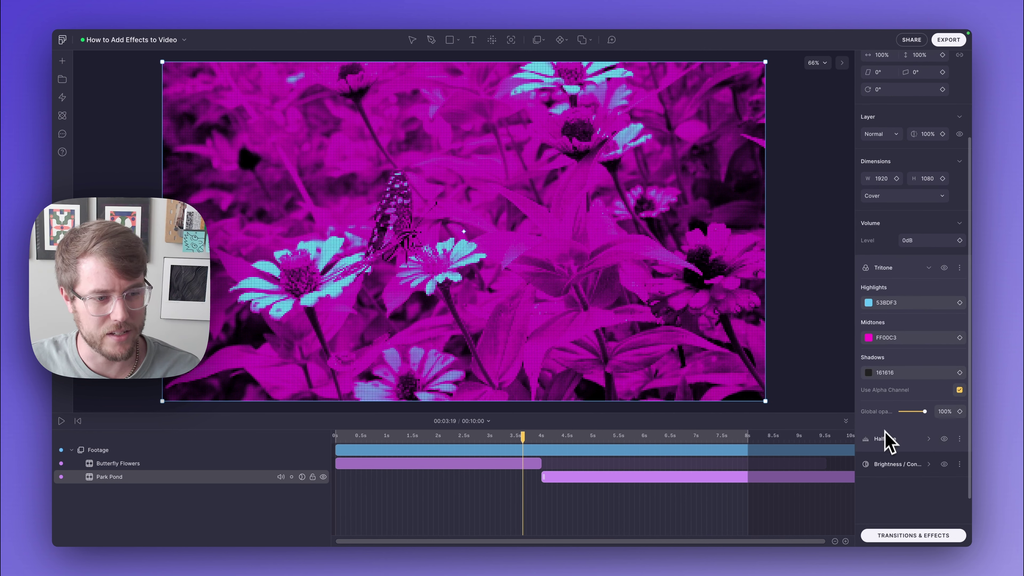
{"action": "right_click", "coordinate": [891, 452]}
{"action": "left_click", "coordinate": [907, 496]}
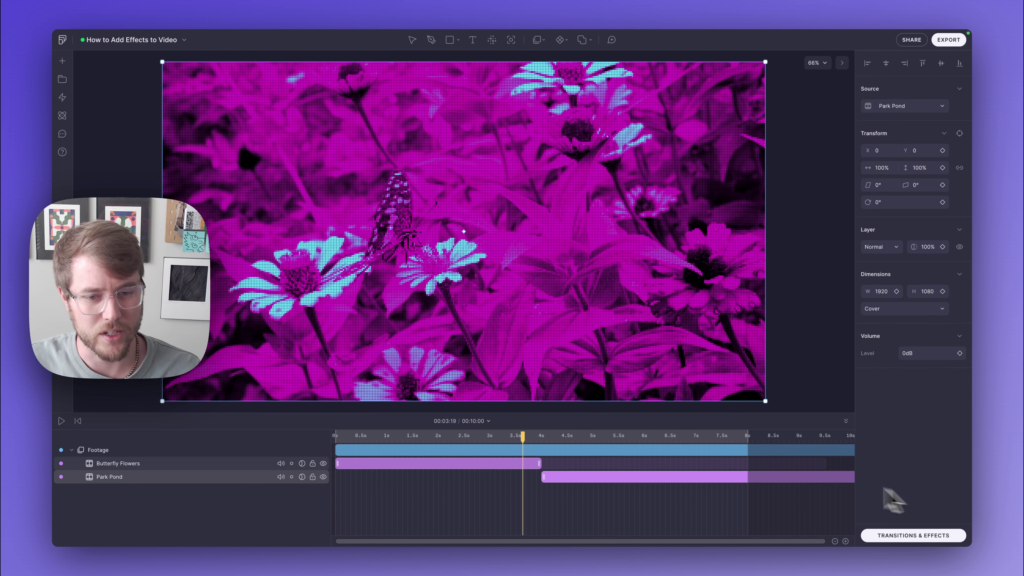
{"action": "left_click", "coordinate": [481, 438]}
{"action": "mouse_move", "coordinate": [487, 445]}
{"action": "left_mouse_down"}
{"action": "mouse_move", "coordinate": [610, 439]}
{"action": "mouse_move", "coordinate": [490, 439]}
{"action": "left_mouse_up"}
Set the Tritone midtones colour of the Footage group to FF5C00 and scrub to 2 s to check the clips
{"action": "left_click", "coordinate": [589, 450]}
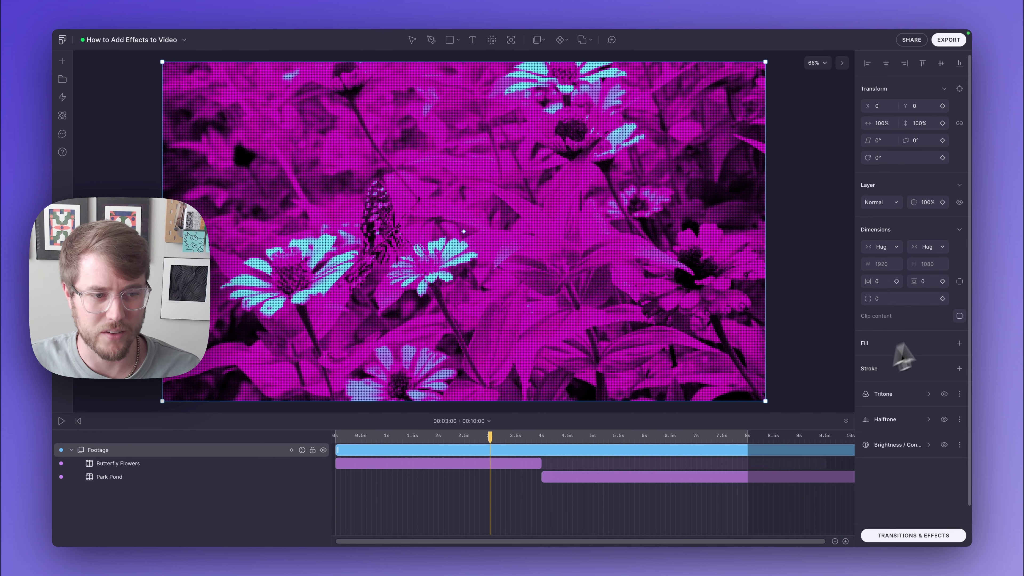
{"action": "left_click", "coordinate": [927, 395]}
{"action": "left_click", "coordinate": [878, 464]}
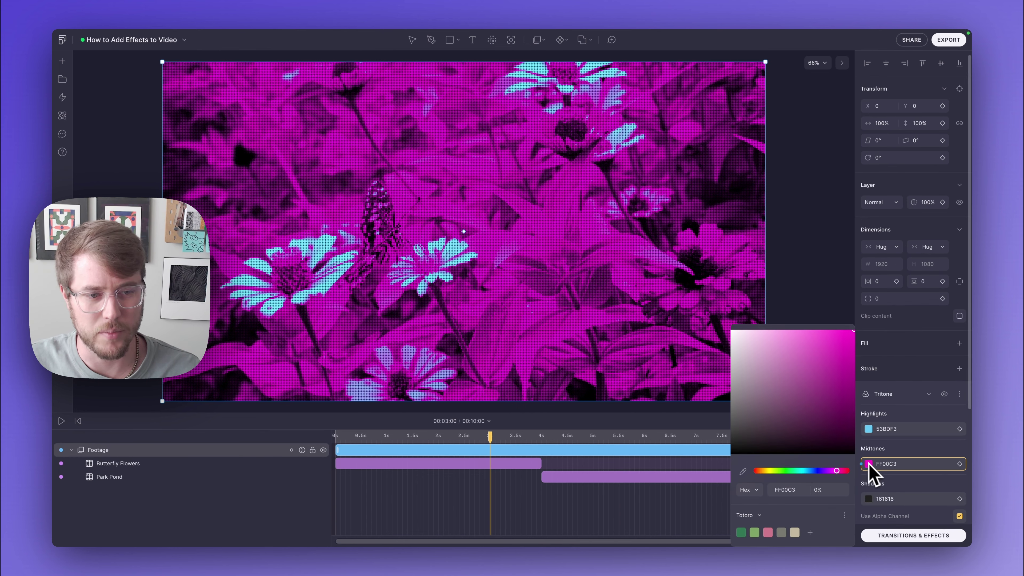
{"action": "left_click", "coordinate": [759, 470]}
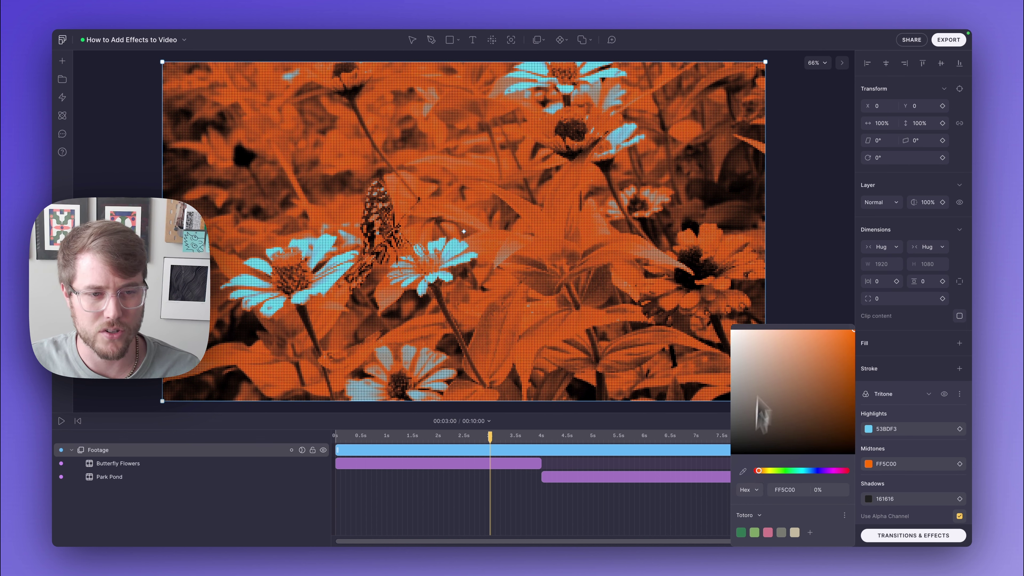
{"action": "key", "text": "Escape"}
{"action": "left_click_drag", "start_coordinate": [538, 438], "coordinate": [440, 450]}
Replace the source of the Butterfly Flowers layer with the Pink Flowers video
{"action": "left_click", "coordinate": [504, 463]}
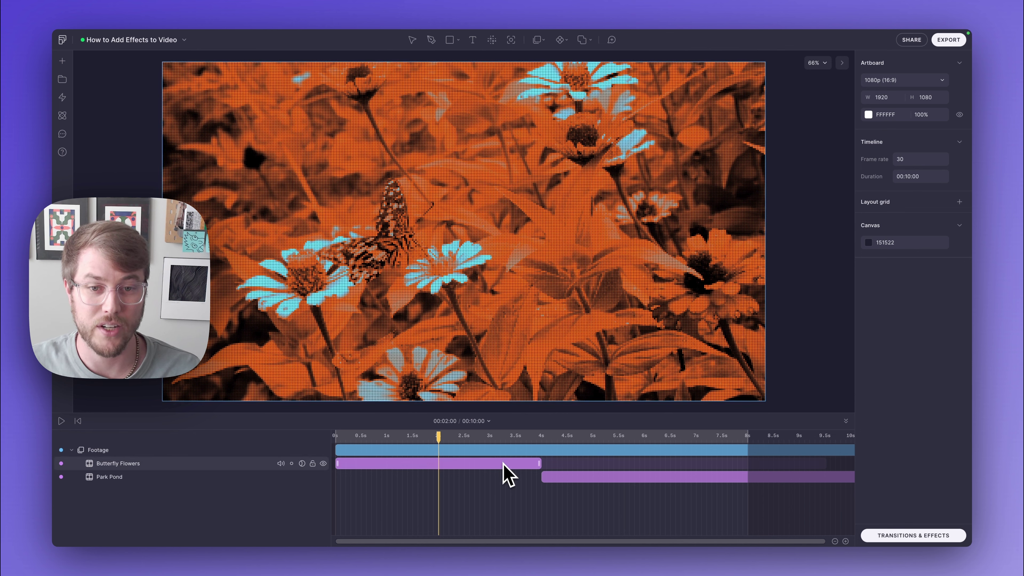
{"action": "left_click", "coordinate": [503, 464]}
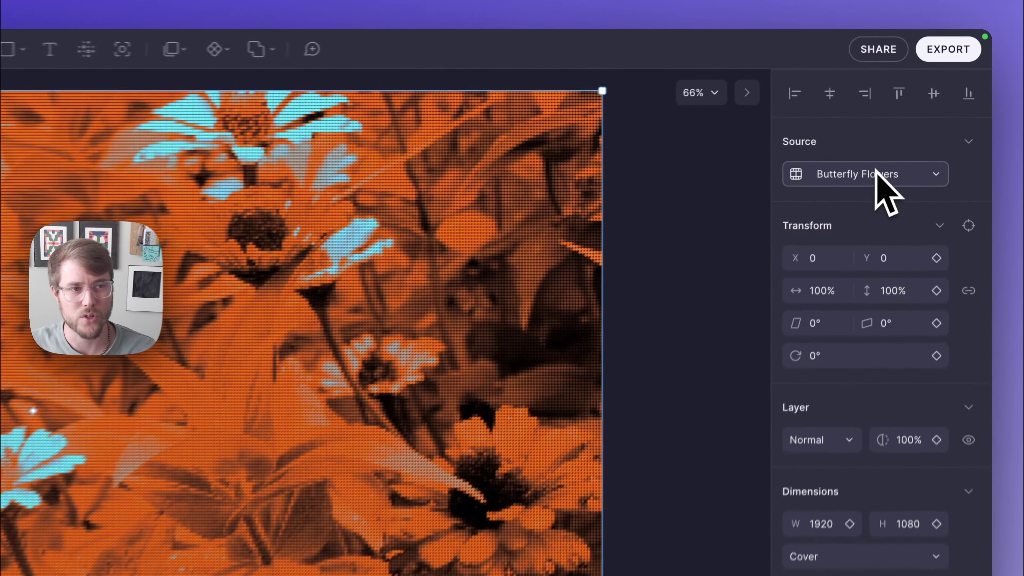
{"action": "left_click", "coordinate": [914, 106]}
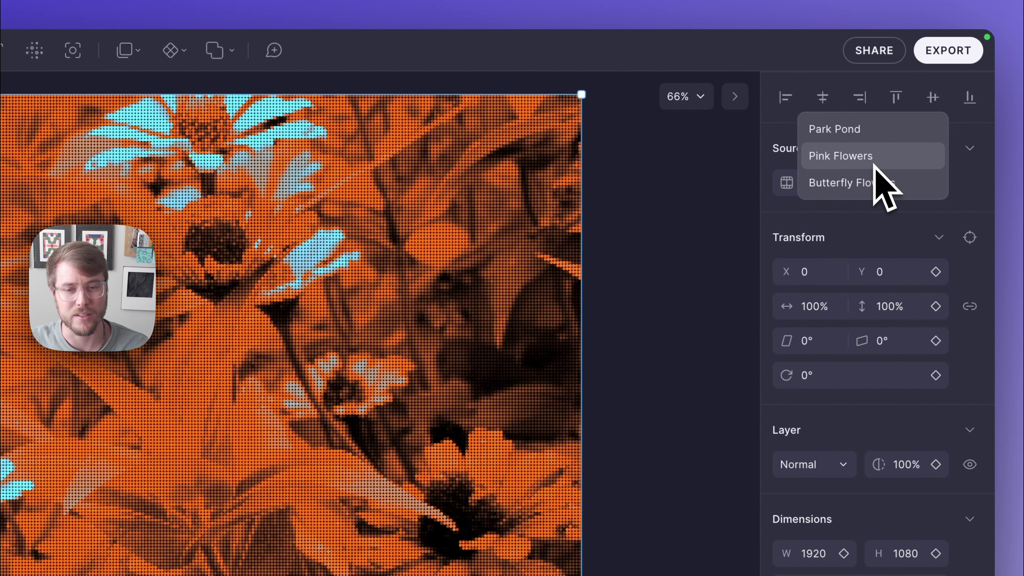
{"action": "left_click", "coordinate": [874, 164]}
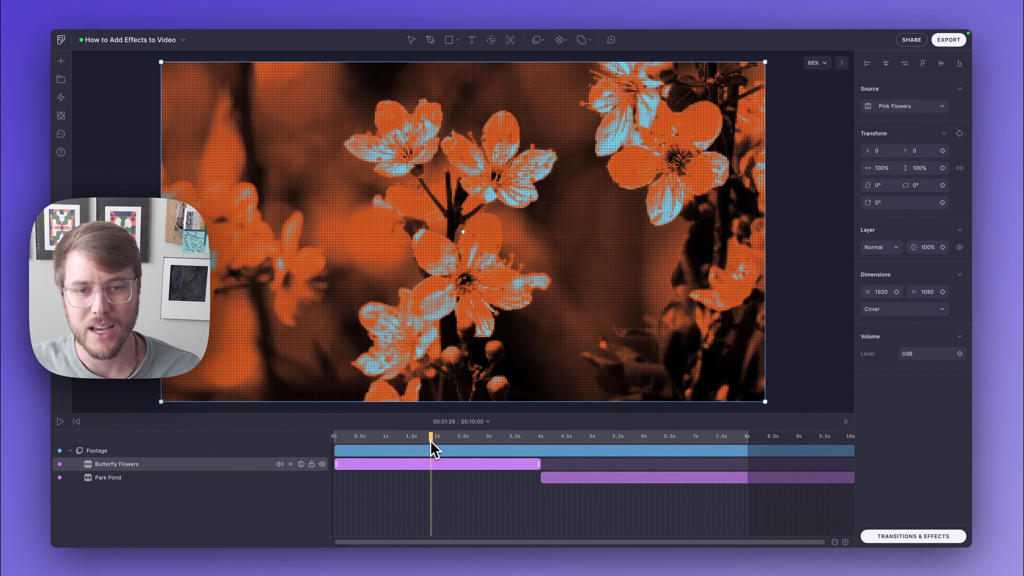
Scrub back to about 0.5 s, play the Pink Flowers footage with the group's effects and deselect the layer
{"action": "left_click_drag", "start_coordinate": [429, 446], "coordinate": [365, 445]}
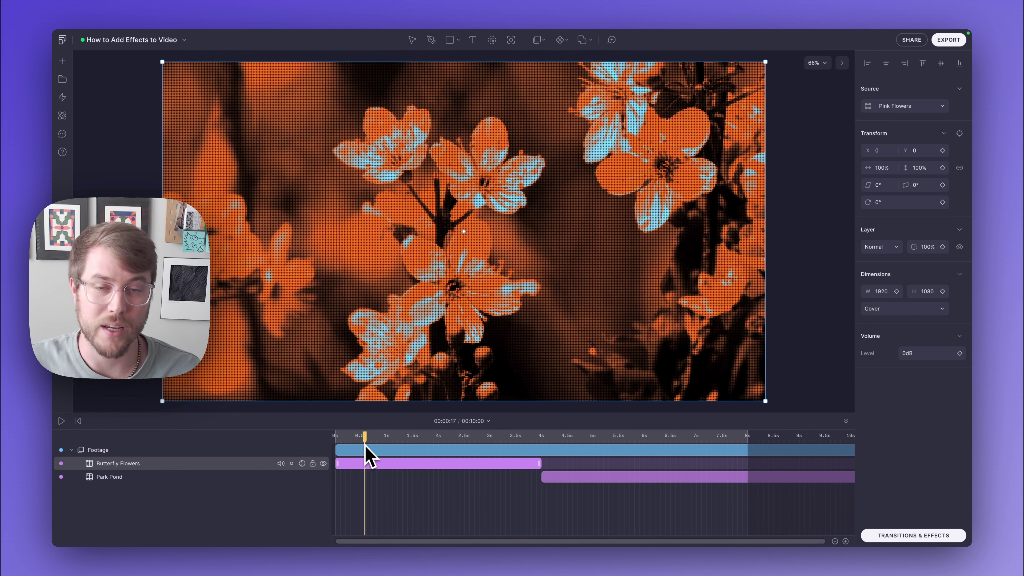
{"action": "key", "text": "space"}
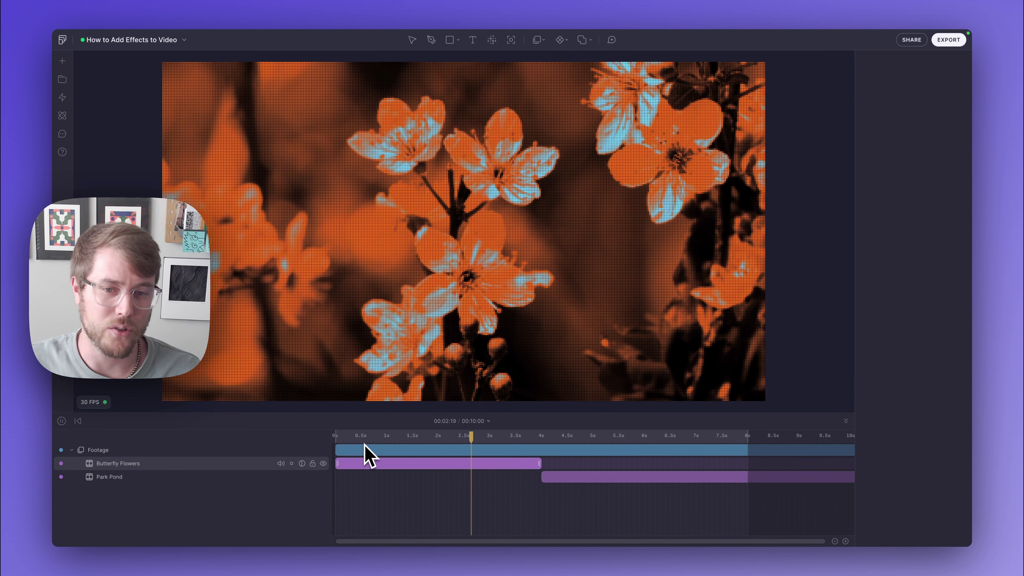
{"action": "key", "text": "space"}
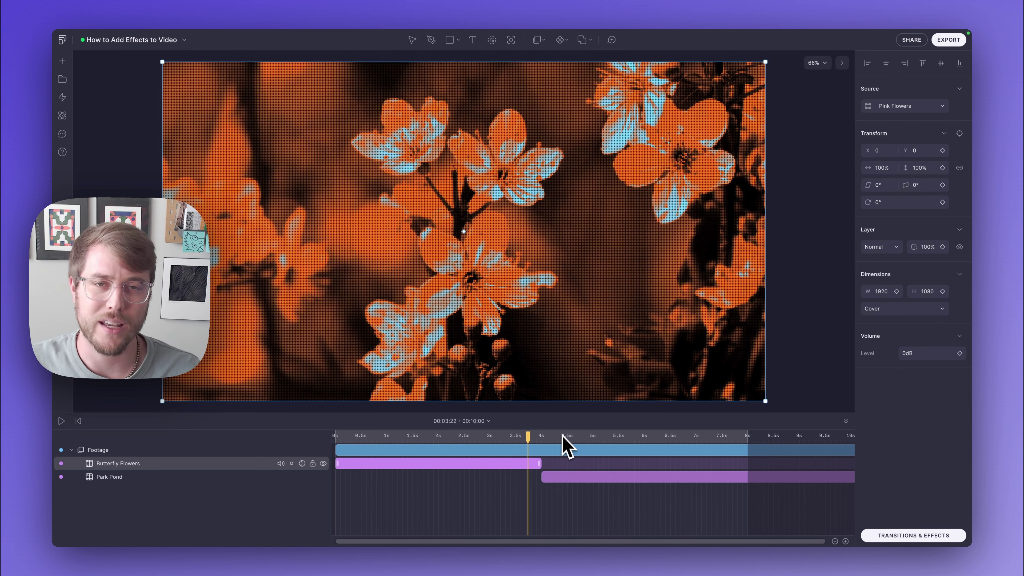
{"action": "left_click", "coordinate": [813, 332]}
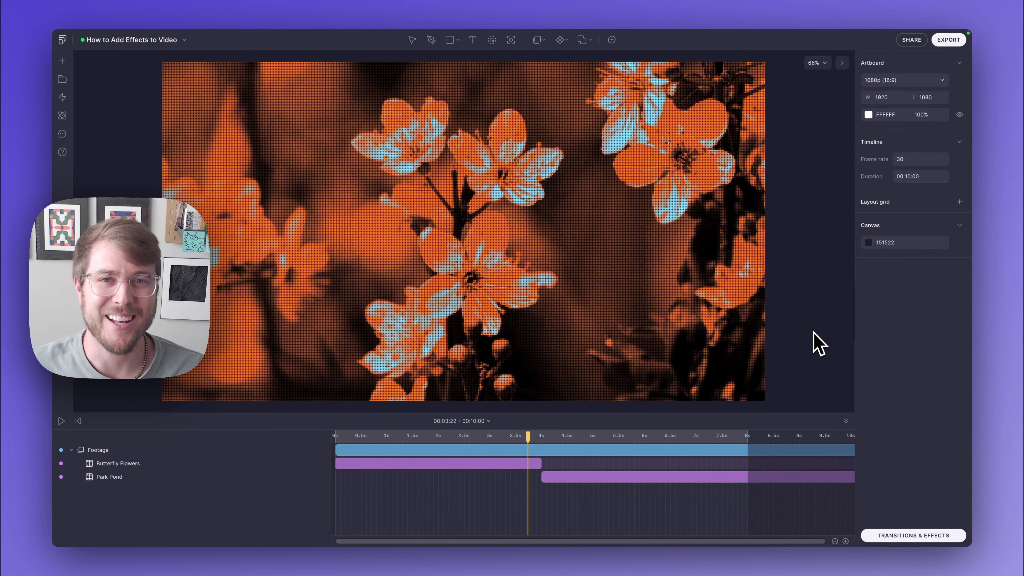